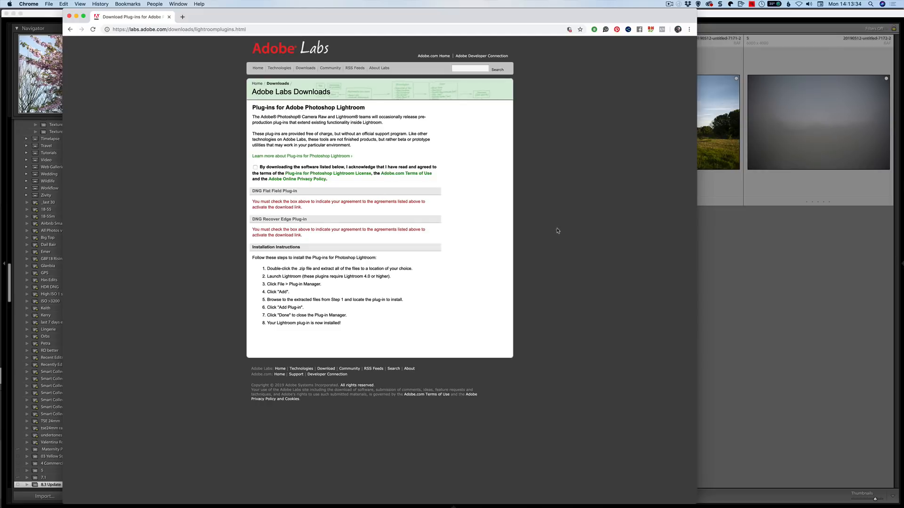
- Switch to Lightroom Classic and view the fuchsia photo with the lens cap at full size
click(757, 260)
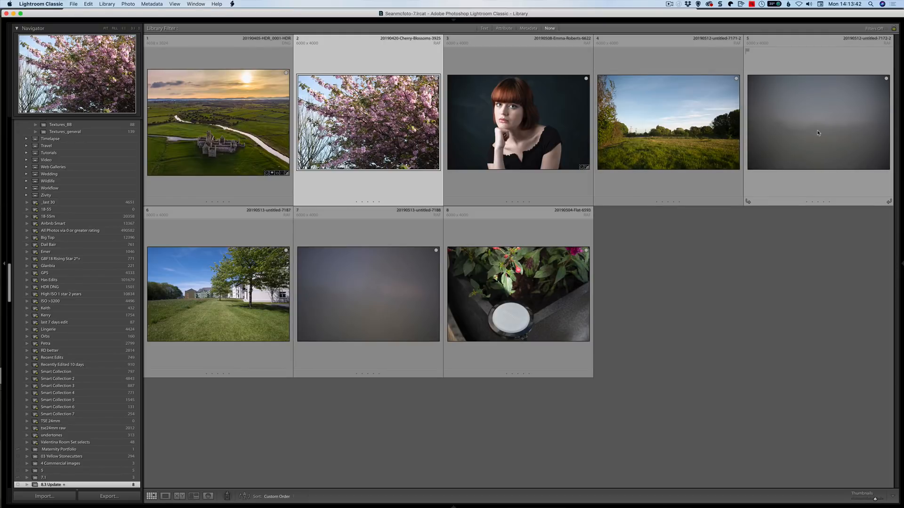
mouse_move(818, 133)
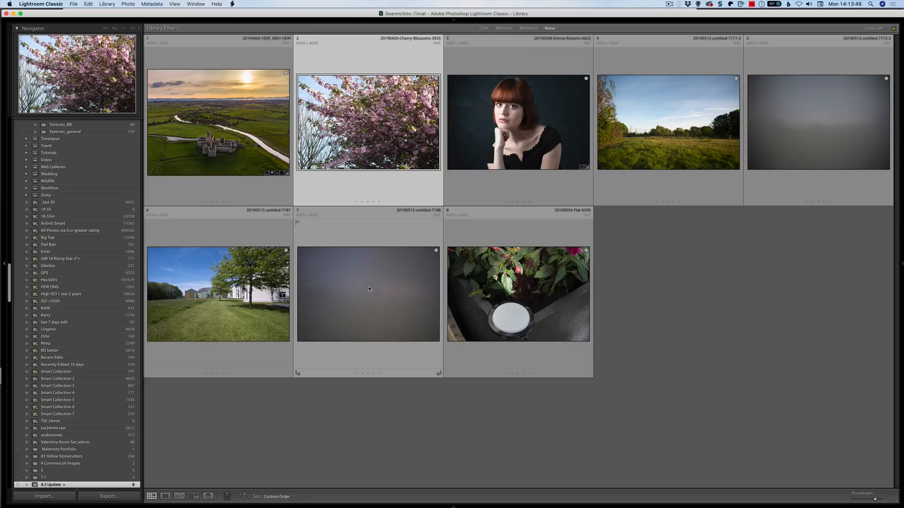
mouse_move(371, 292)
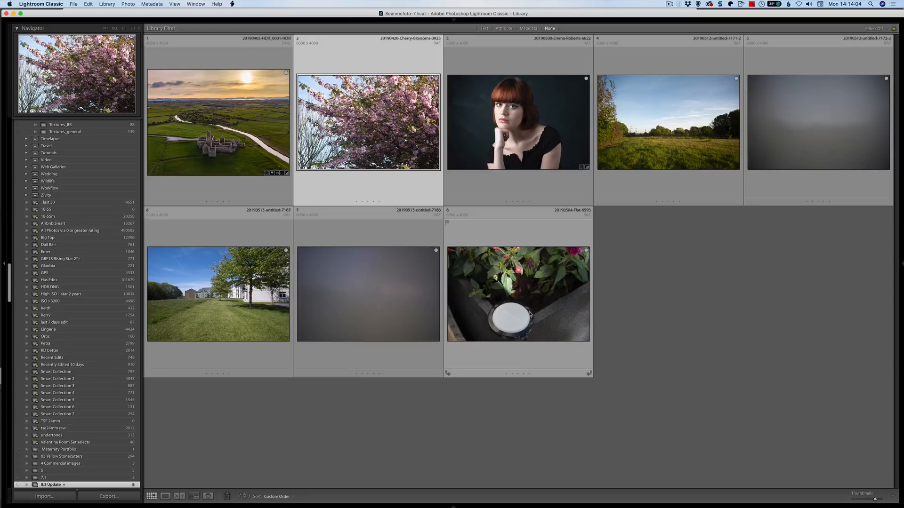
double_click(530, 312)
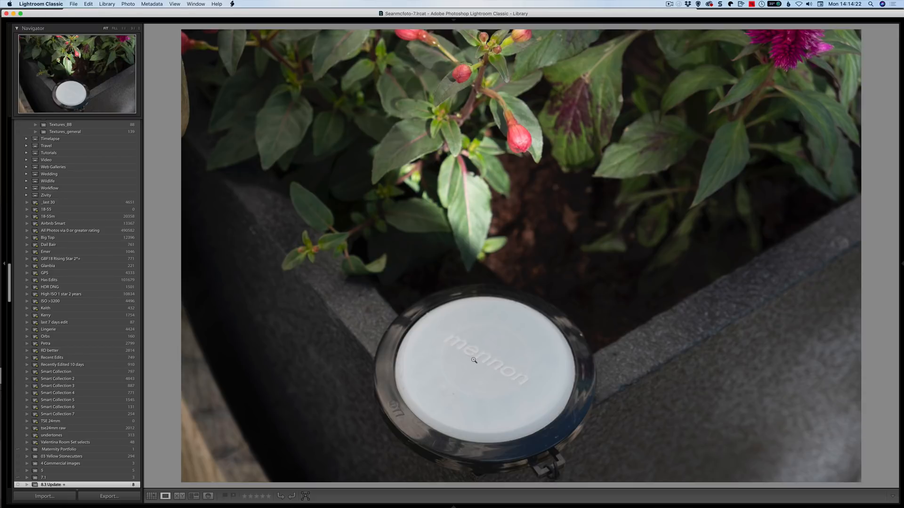
key(g)
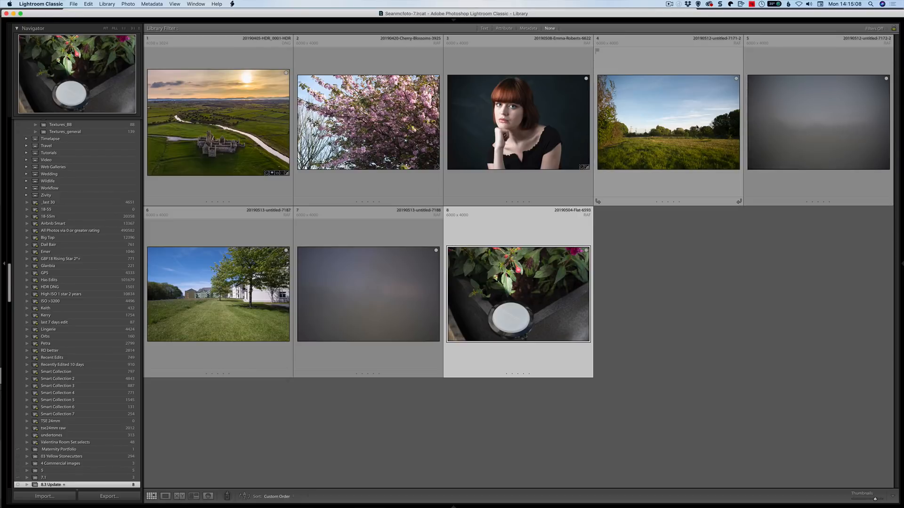
- Apply Flat-Field Correction to the meadow photo using the grey calibration frame beside it, converting to DNG
click(104, 5)
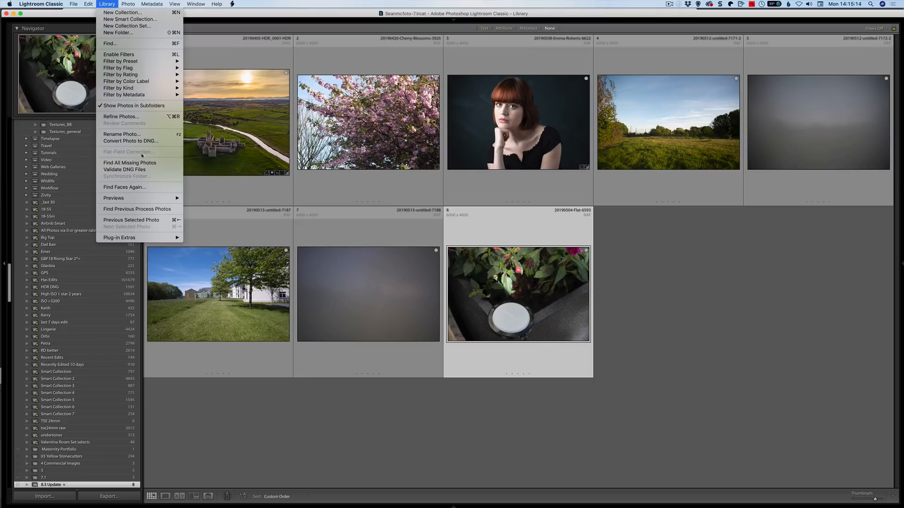
click(720, 242)
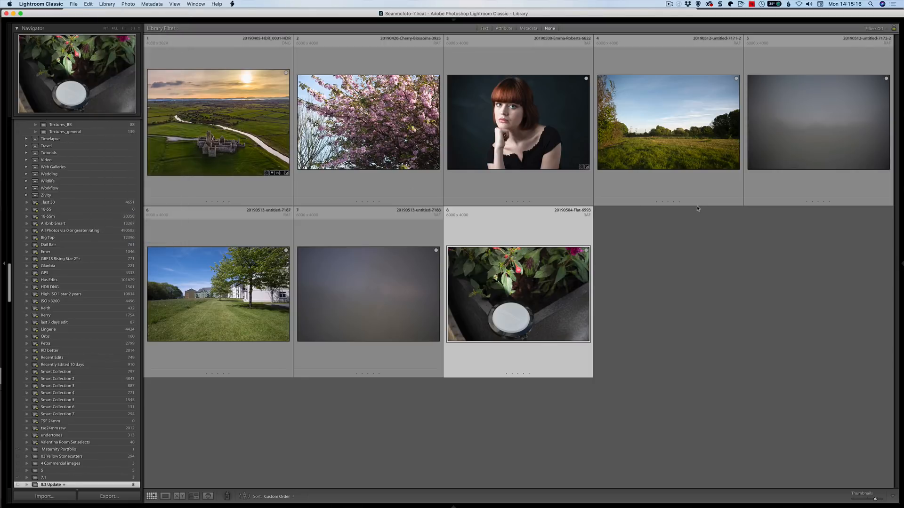
click(692, 196)
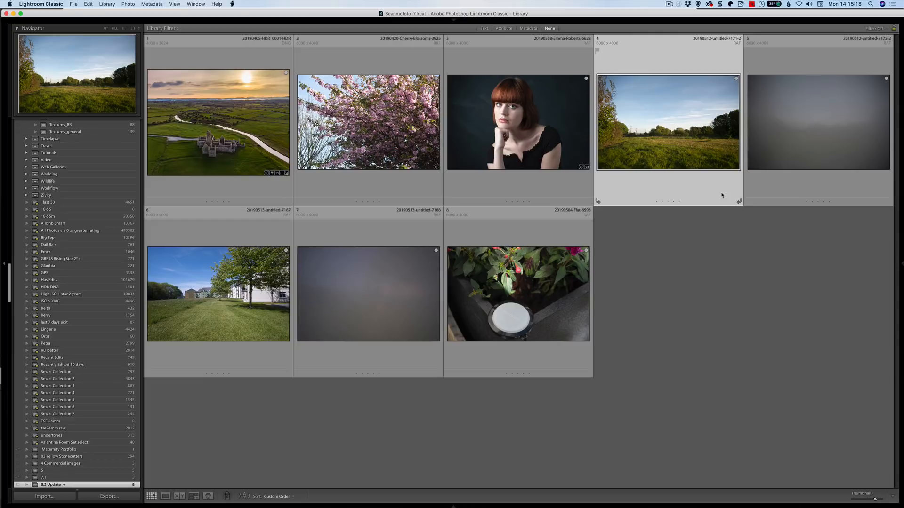
shift+click(778, 188)
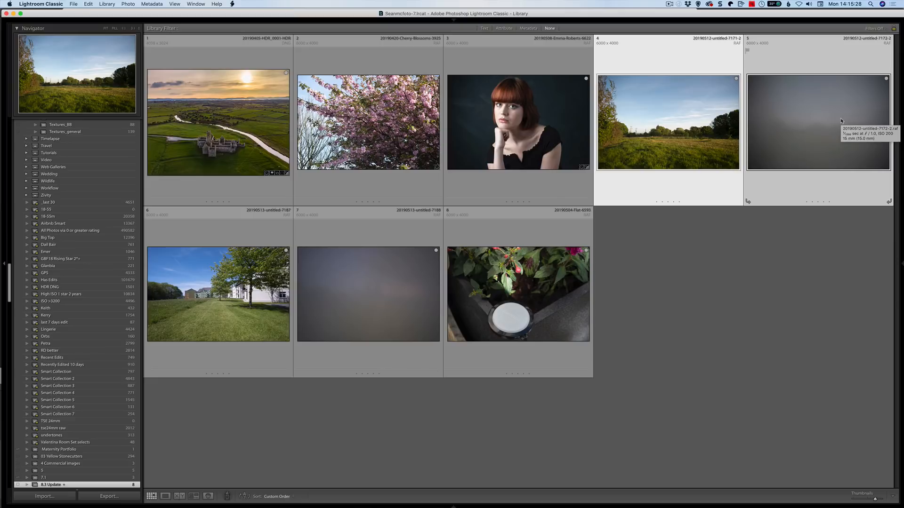
click(105, 5)
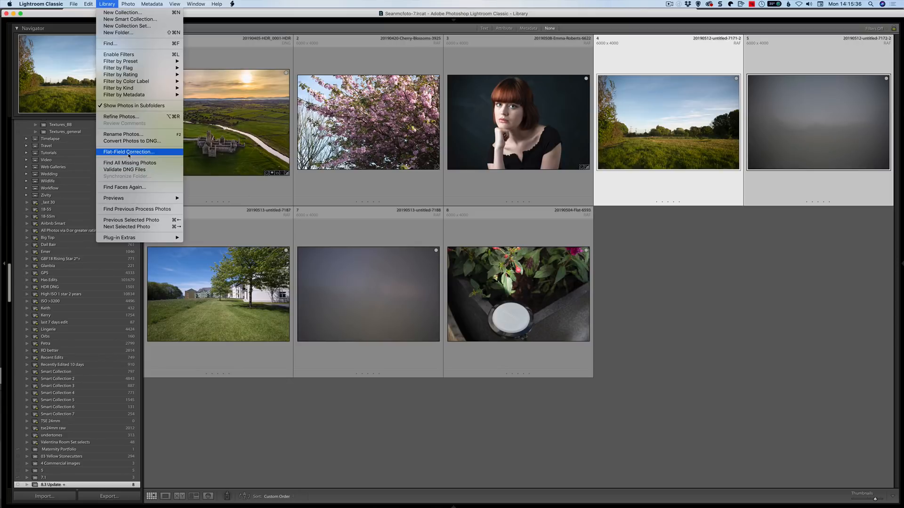
click(129, 153)
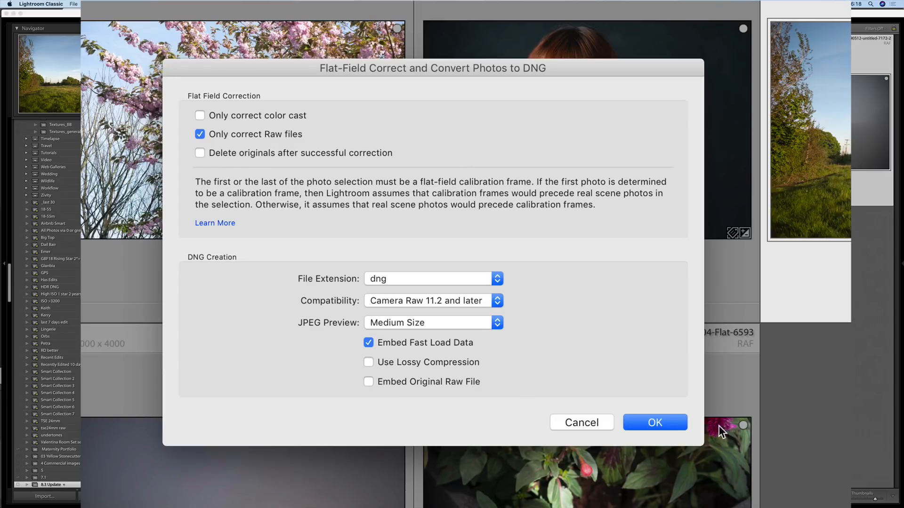
click(645, 421)
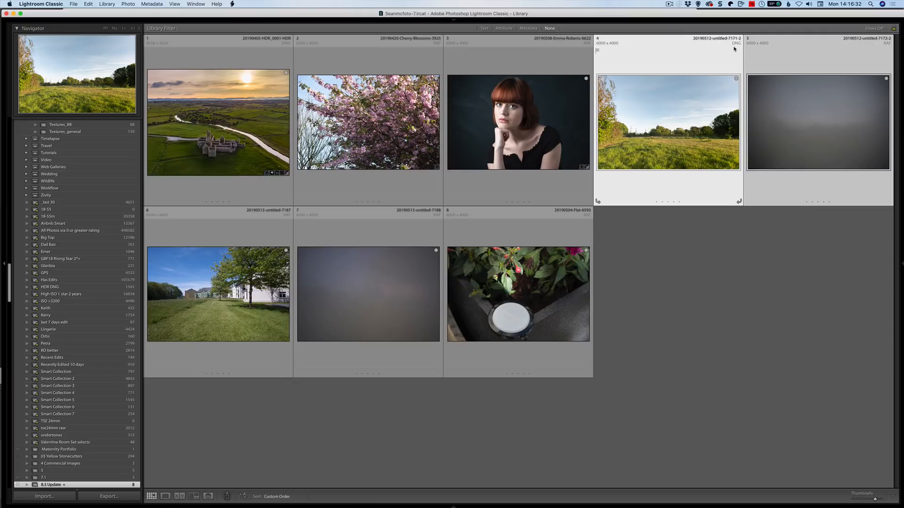
- Go to the corrected photo's folder and add the original raw meadow photo to the target collection
right_click(689, 97)
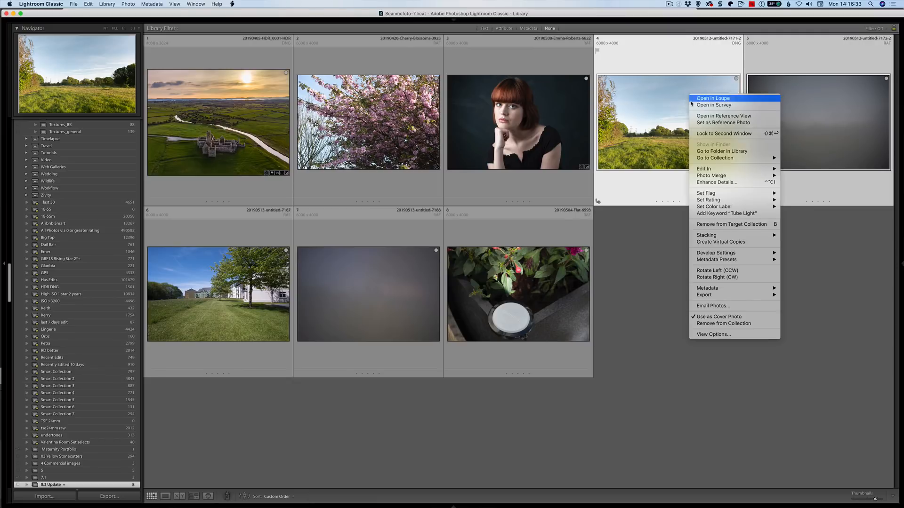
click(711, 152)
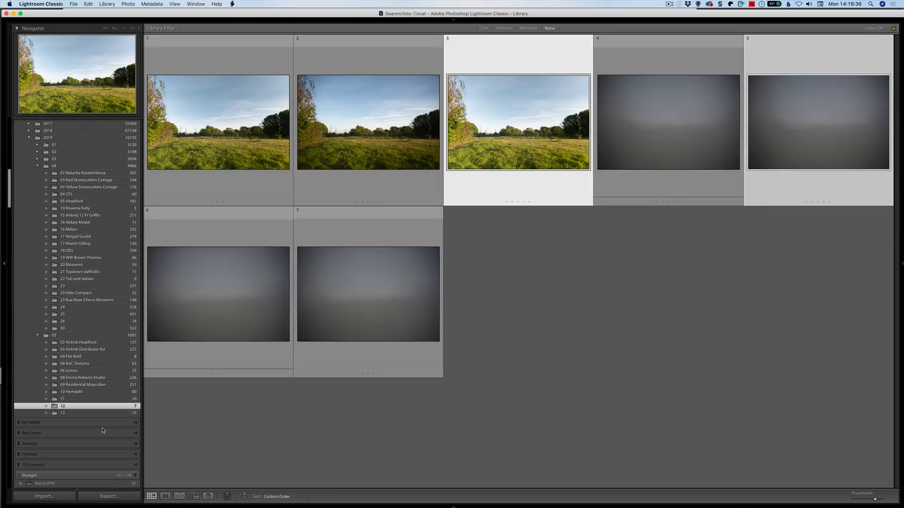
right_click(114, 406)
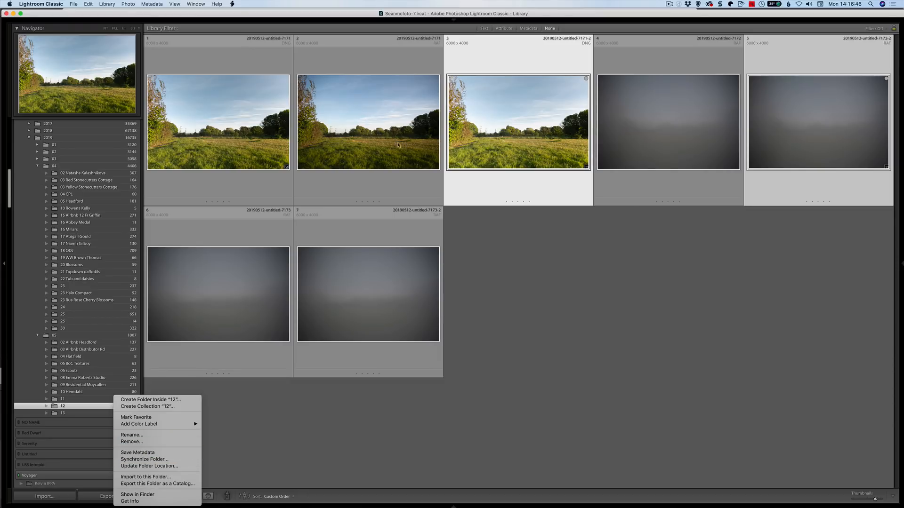
click(375, 140)
click(362, 146)
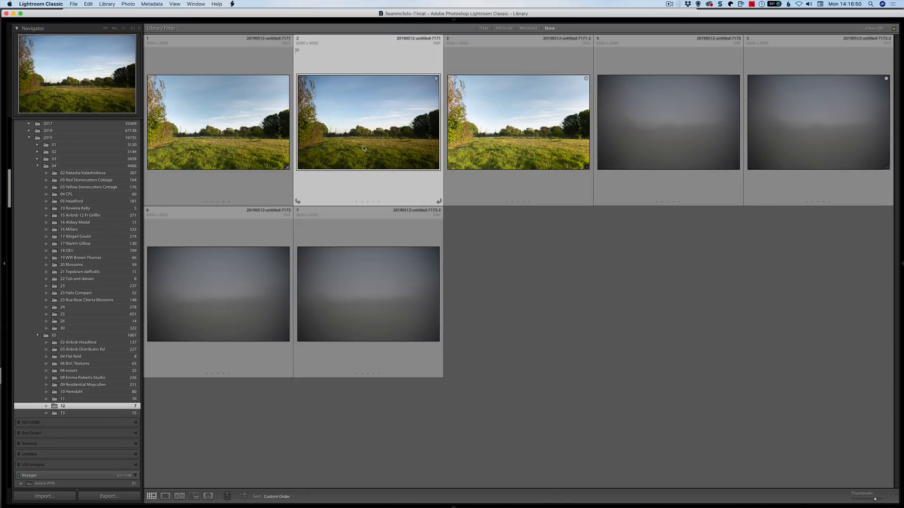
key(b)
click(436, 167)
click(446, 178)
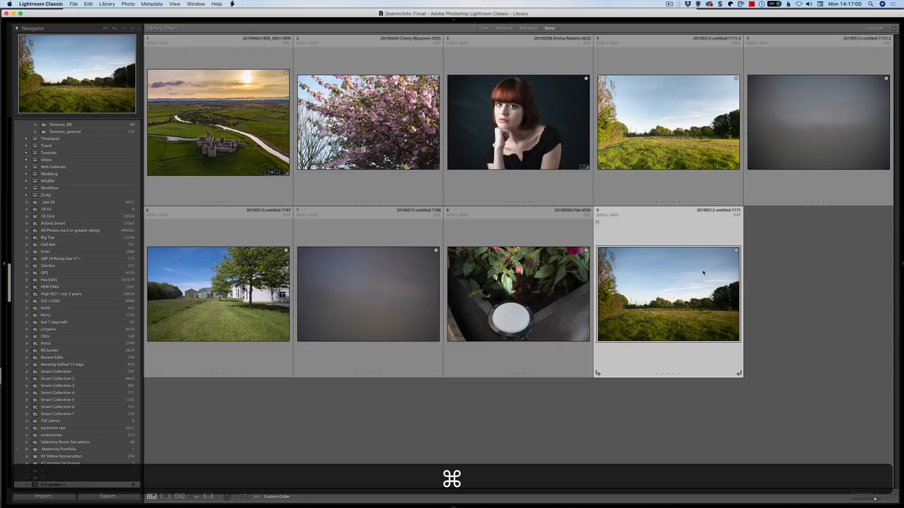
- Compare the corrected DNG with the original raw meadow photo, and then with the calibration frame, in Survey view
super+click(680, 97)
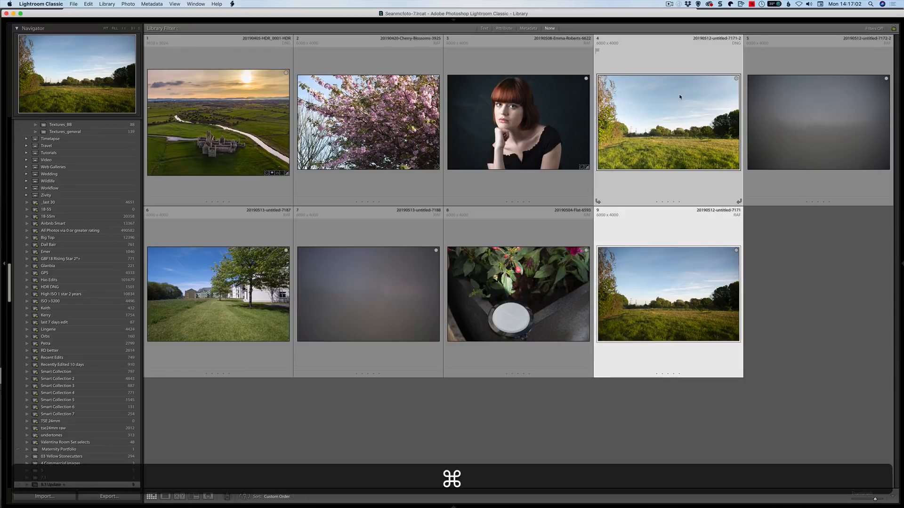
key(n)
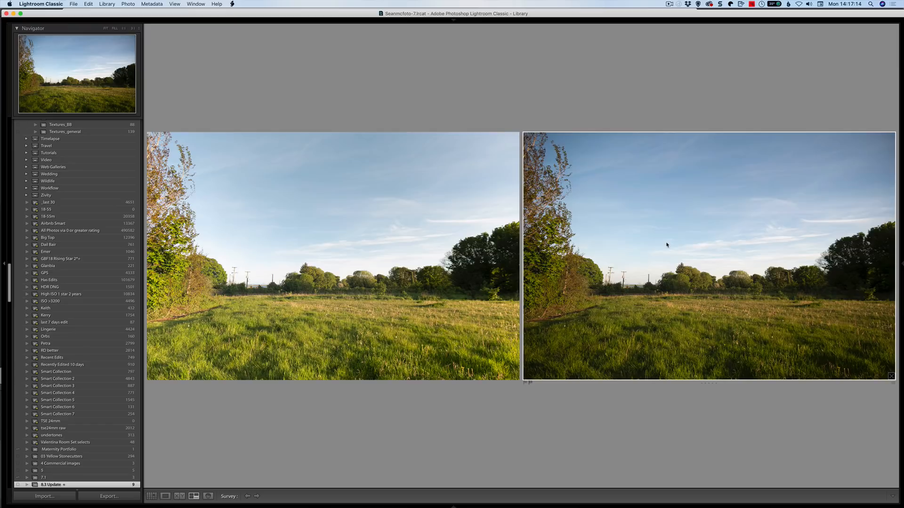
key(g)
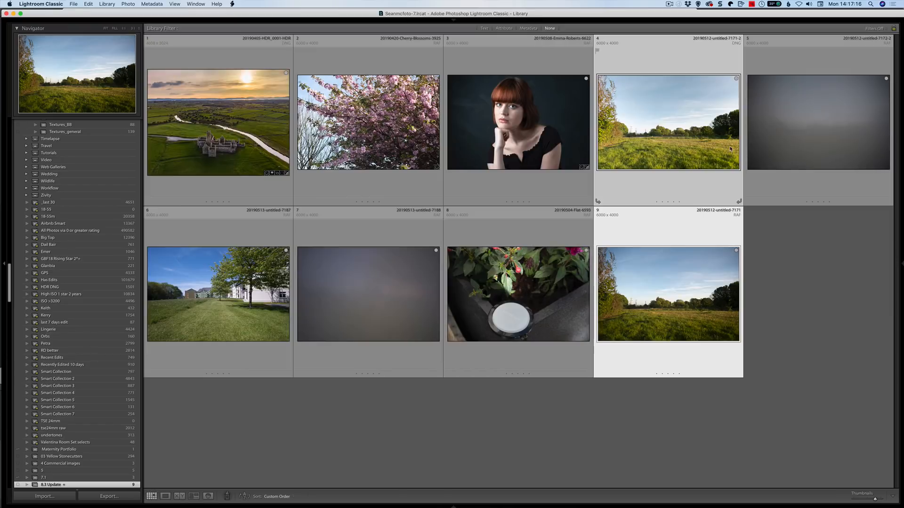
super+click(785, 137)
key(n)
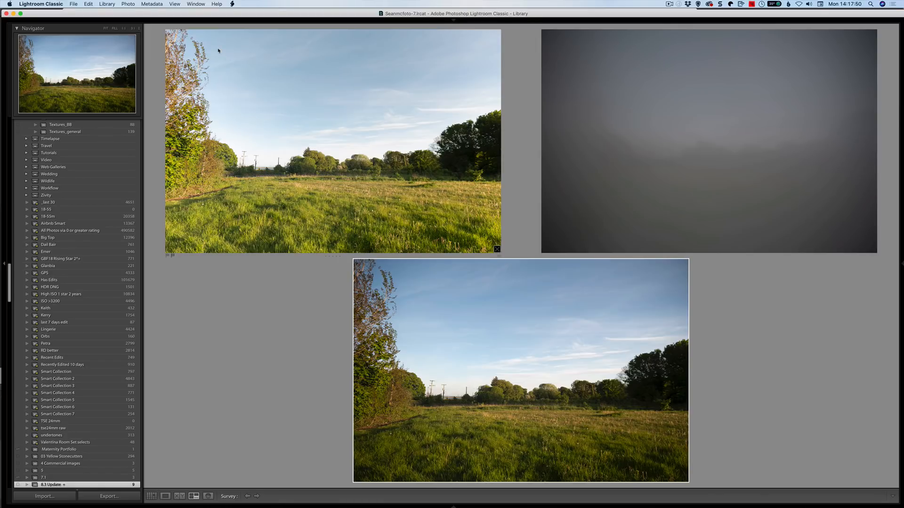
key(g)
- Apply Flat-Field Correction to the tree-lined lawn photo using its neighbouring calibration frame
click(263, 262)
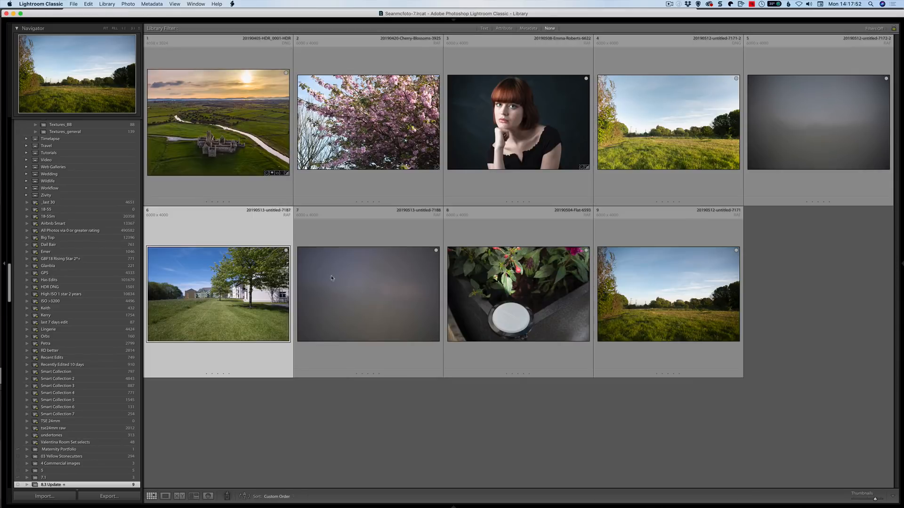
super+click(344, 280)
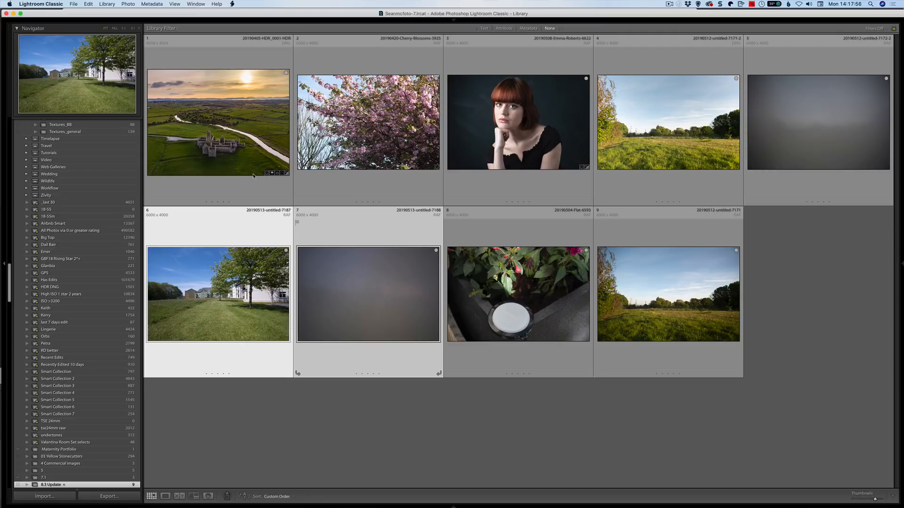
click(102, 5)
click(108, 151)
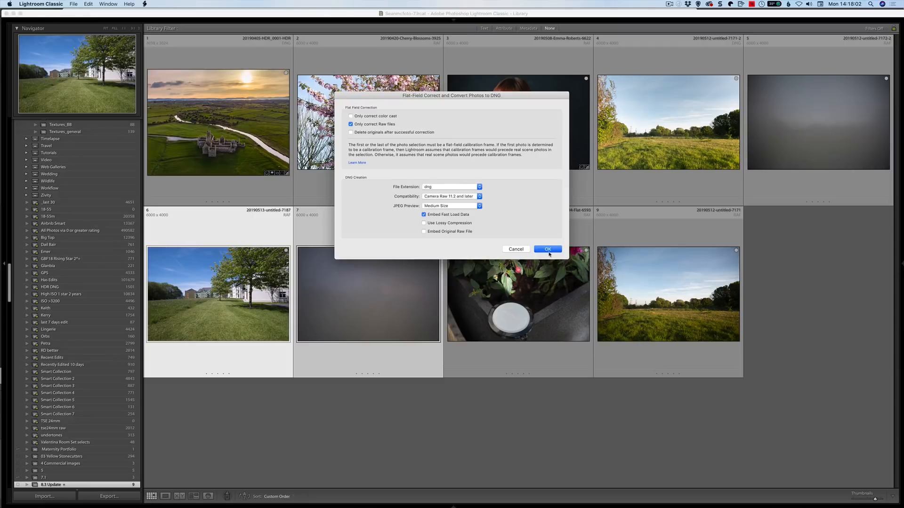
click(548, 250)
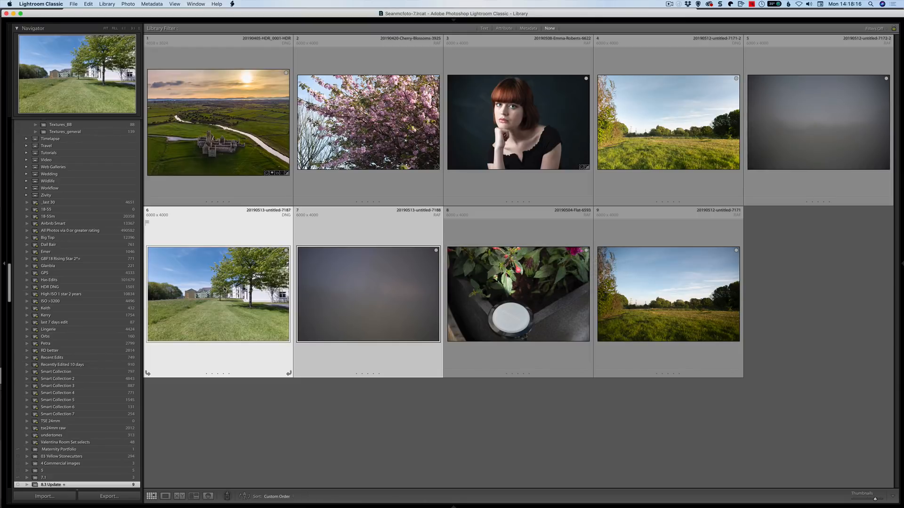
- Open the corrected lawn photo and go to its folder in the library
double_click(225, 289)
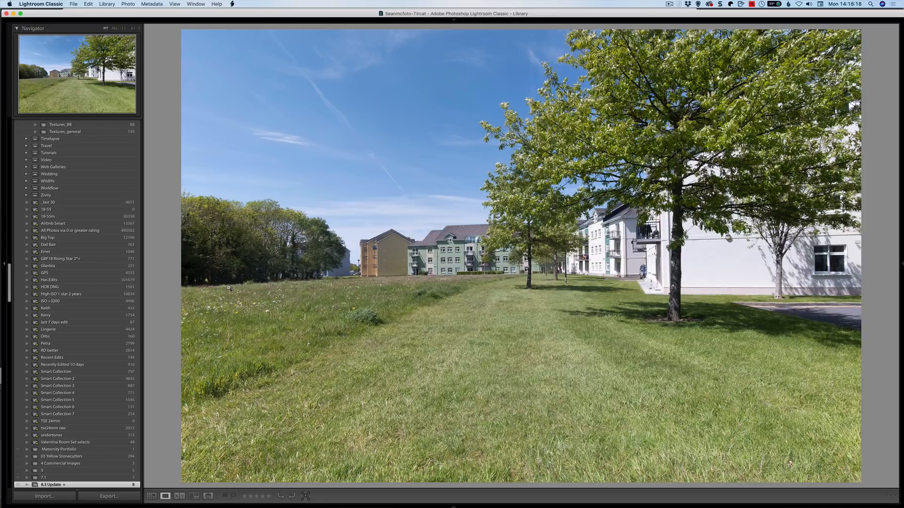
right_click(409, 231)
click(421, 270)
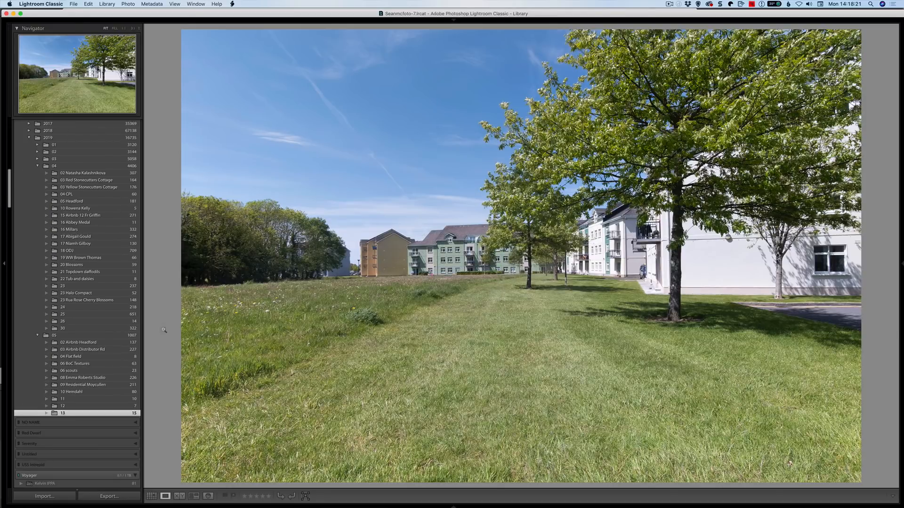
- Synchronize folder 13 to import new photos and scan for metadata updates
right_click(93, 413)
click(118, 459)
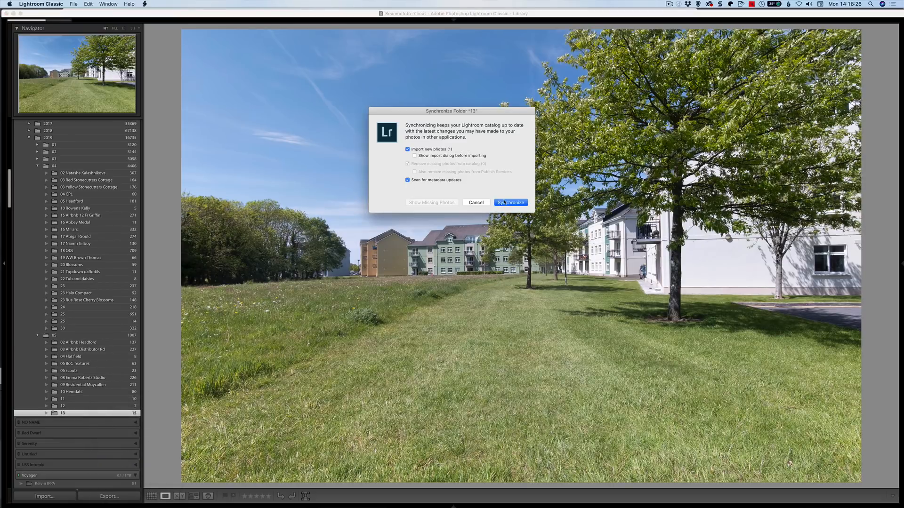
click(504, 202)
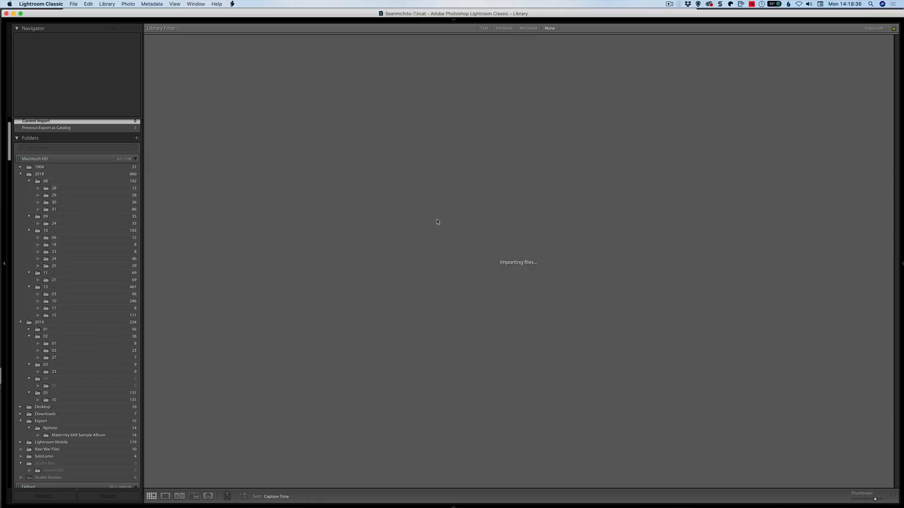
- Go to the imported lawn raw photo's folder and add it to the target collection 8.3 Update
right_click(231, 125)
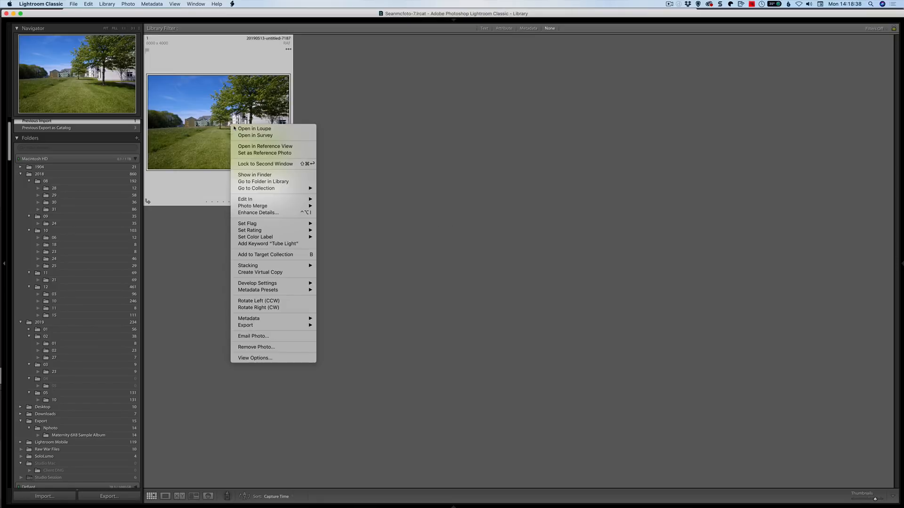
click(457, 276)
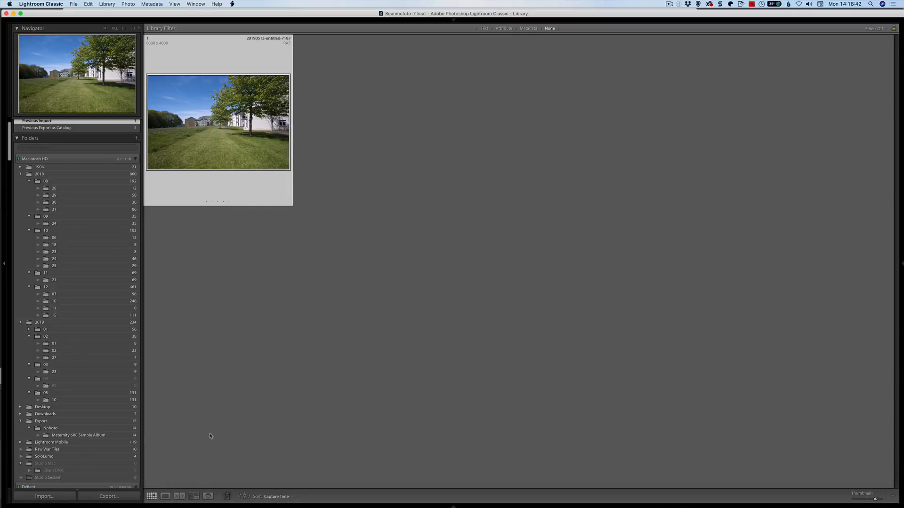
right_click(242, 147)
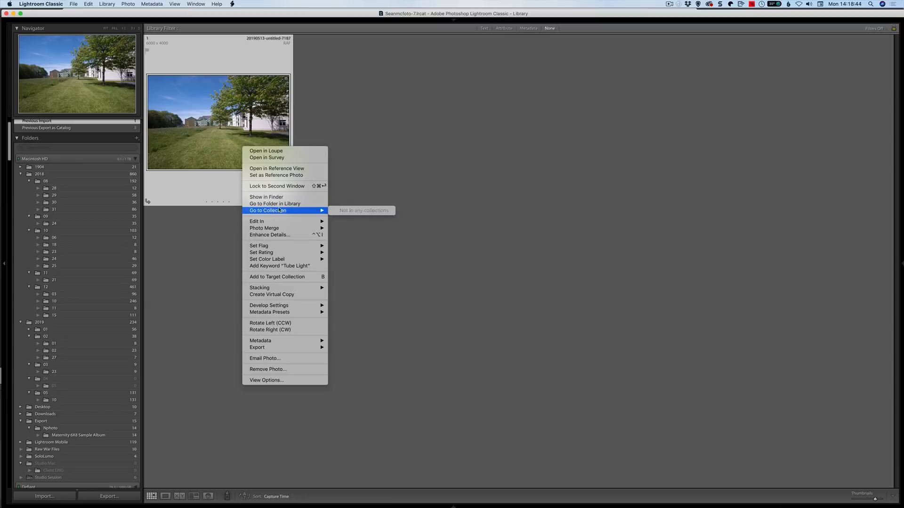
click(281, 204)
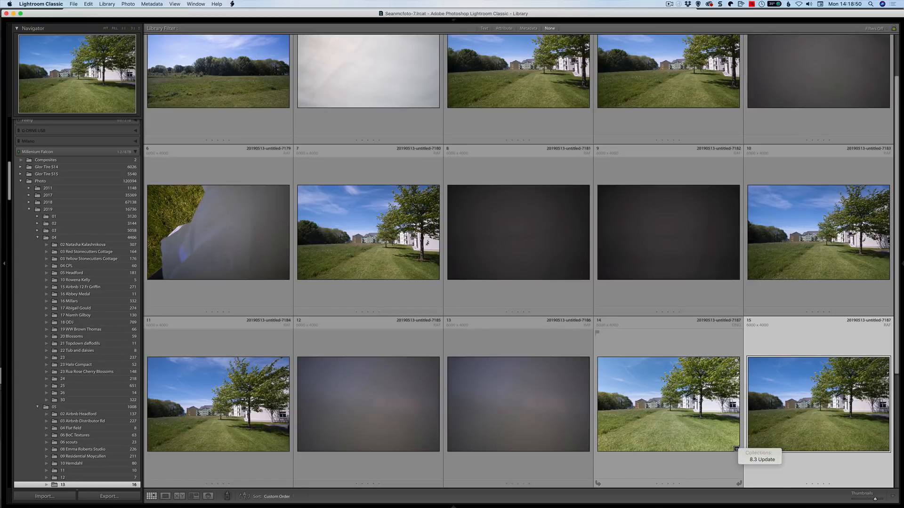
key(b)
click(743, 460)
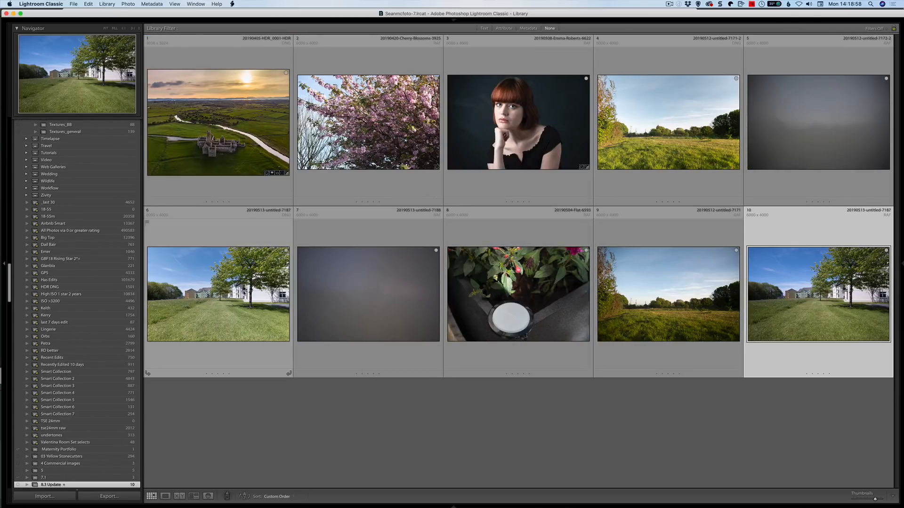
- Compare the corrected lawn DNG, the flat frame and the original raw side by side in Survey view, returning to the grid
super+click(254, 301)
super+click(386, 309)
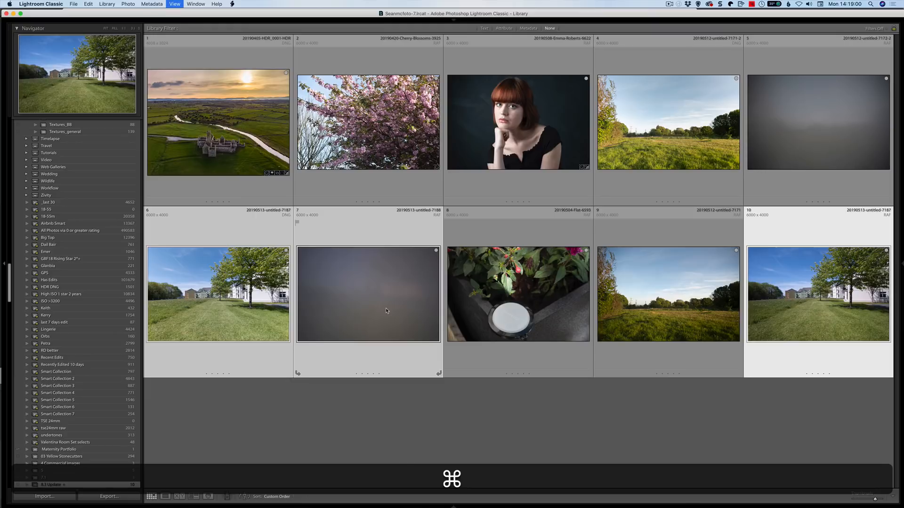
key(n)
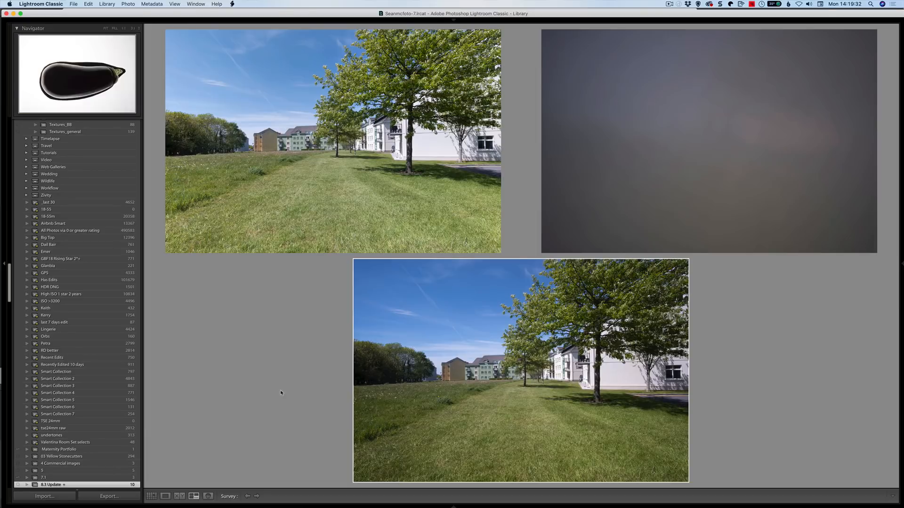
key(g)
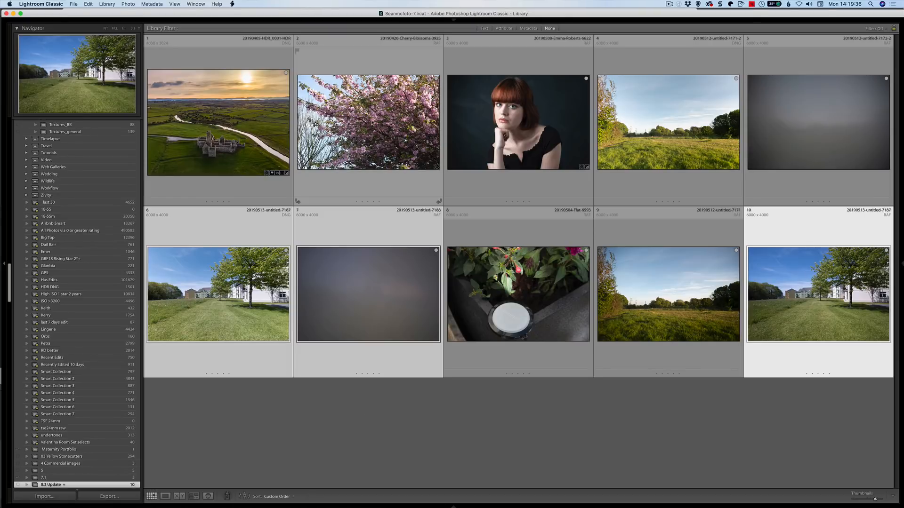
- Open the cherry blossom photo in Develop and apply Auto tone in the Basic panel
key(e)
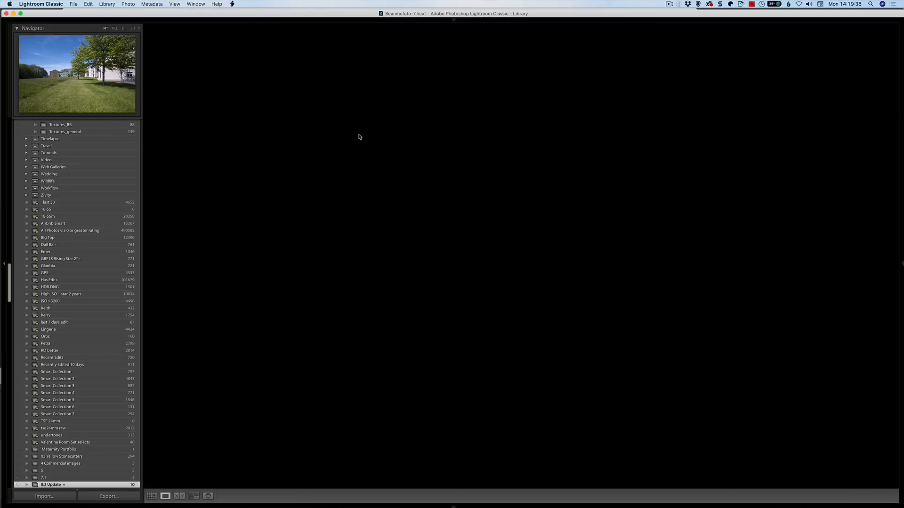
key(d)
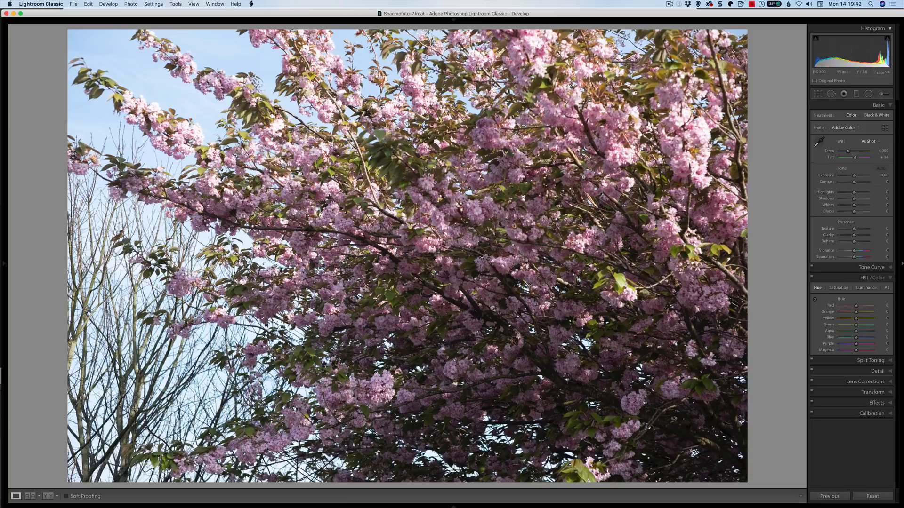
key(super+1)
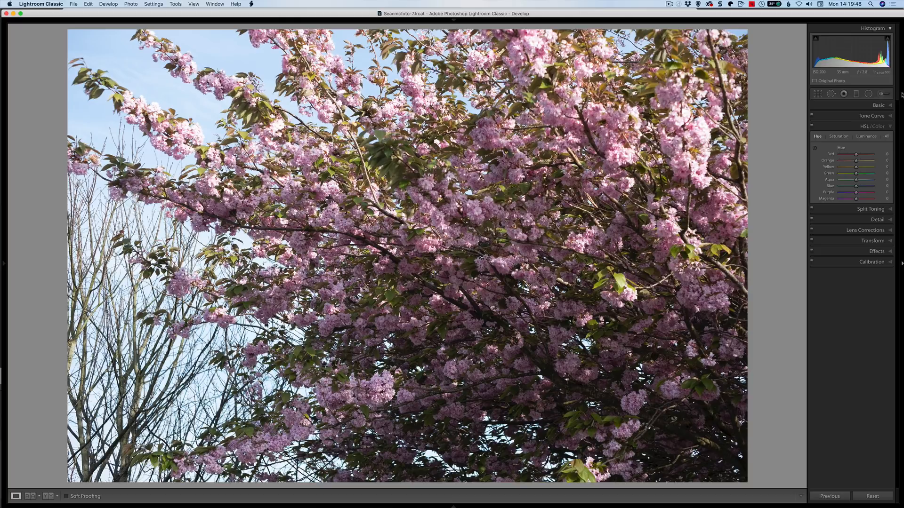
click(877, 106)
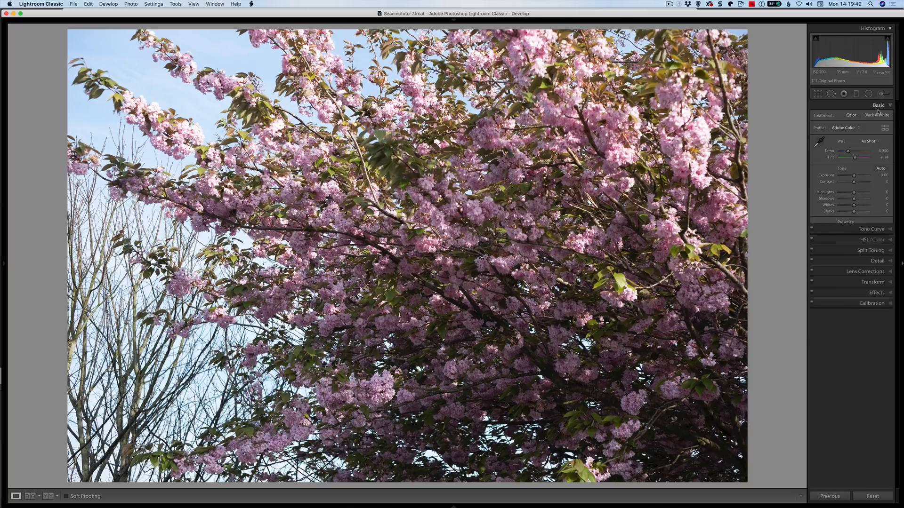
click(880, 169)
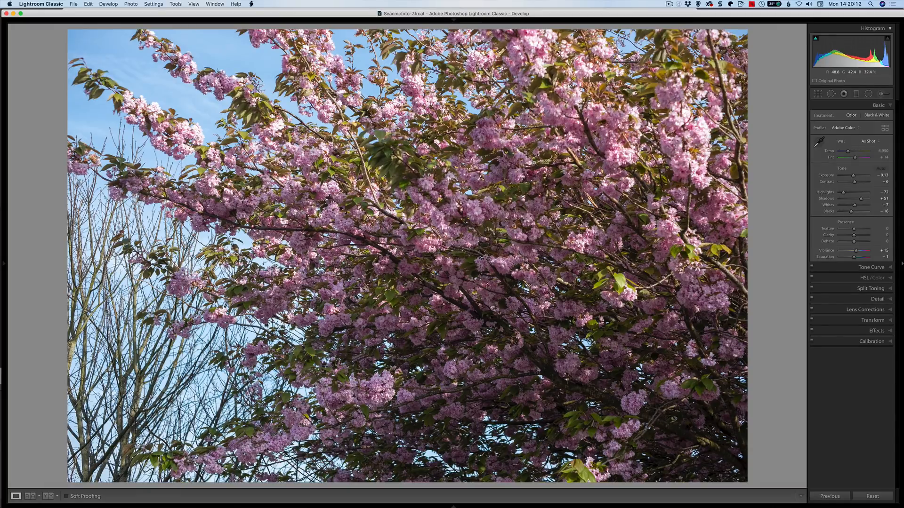
- Compare the cherry blossom photo before and after its tone adjustment
key(backslash)
key(backslash)
key(y)
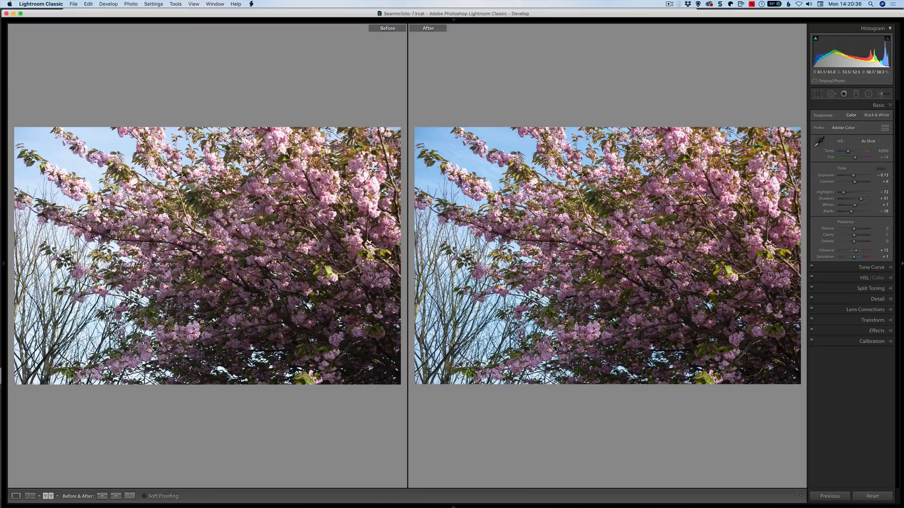
key(y)
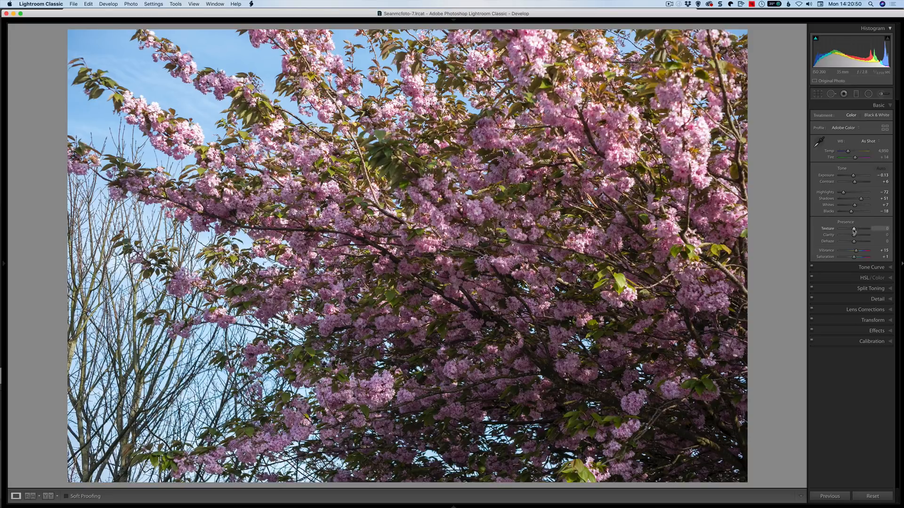
- Try Texture at -100 and Clarity at -100 on the cherry blossom photo, resetting each slider
drag(854, 231, 823, 231)
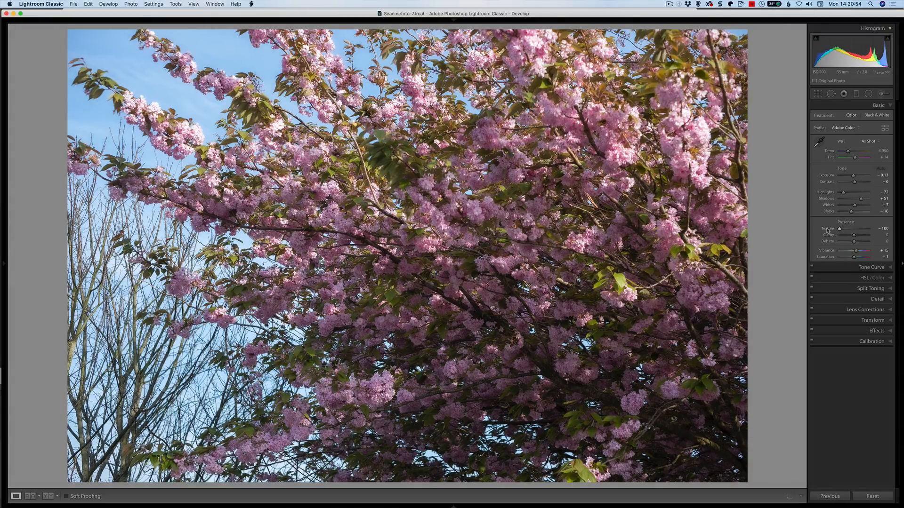
double_click(830, 230)
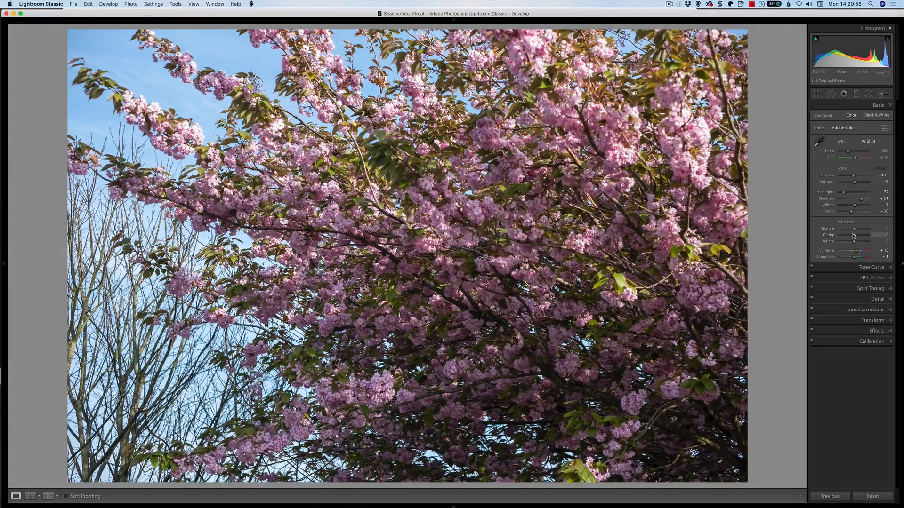
drag(853, 236, 827, 236)
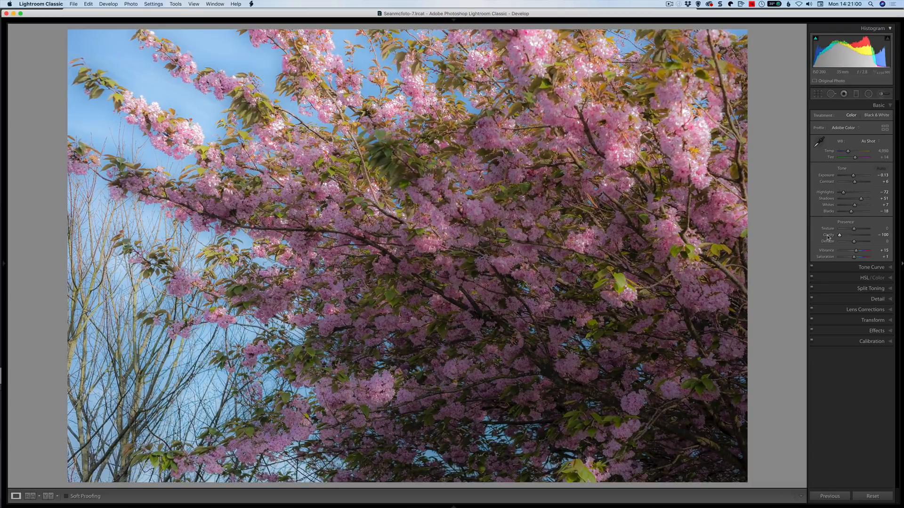
double_click(827, 235)
- Try Texture at +100 on the cherry blossoms, inspect them at 1:1 zoom, and reset Texture
drag(854, 231, 873, 229)
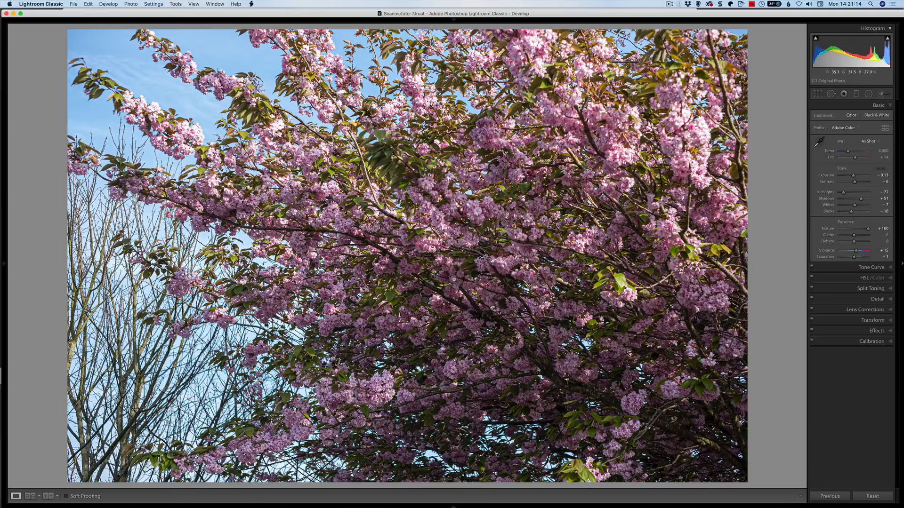
click(455, 261)
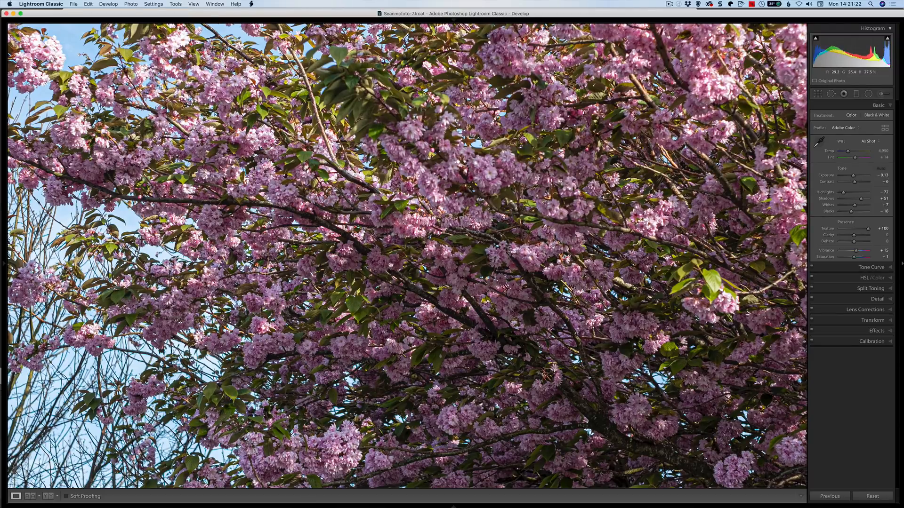
click(830, 229)
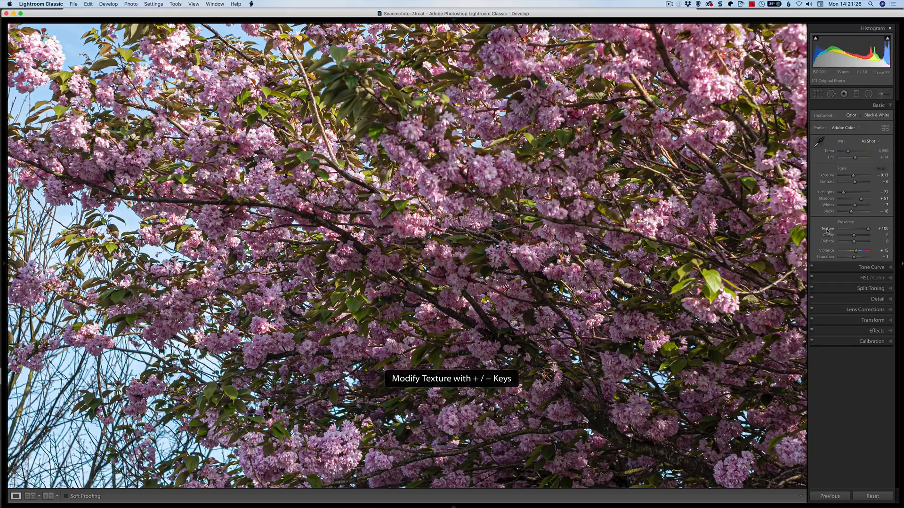
double_click(828, 229)
- Open the castle drone photo in Develop and try Texture at +100 and +40 while zoomed in, then reset it
key(g)
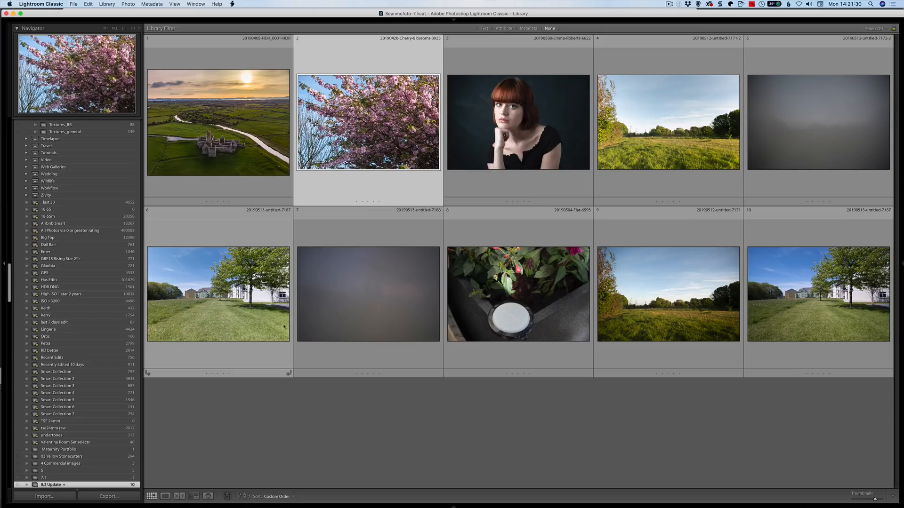
double_click(223, 137)
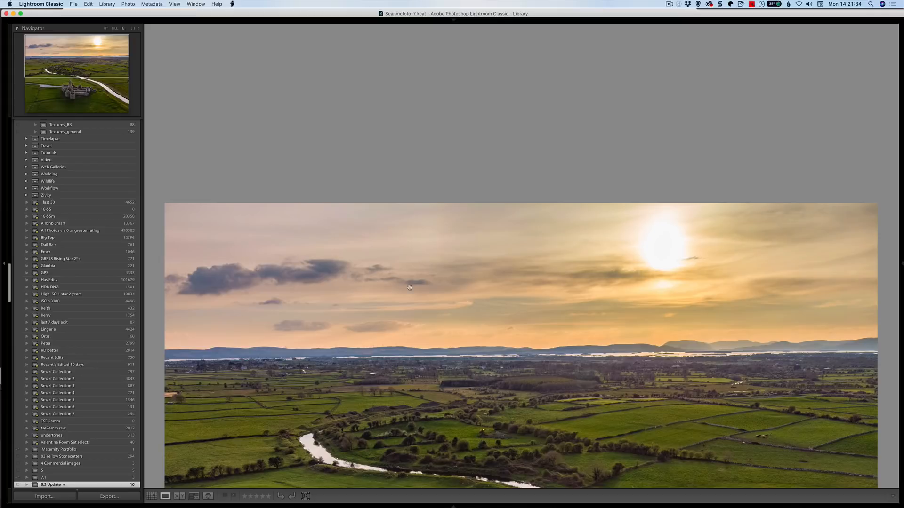
click(106, 28)
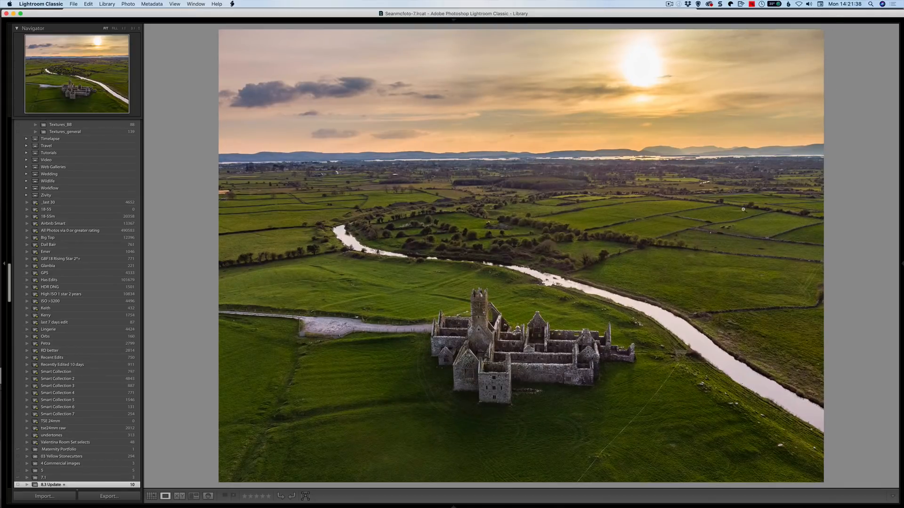
key(d)
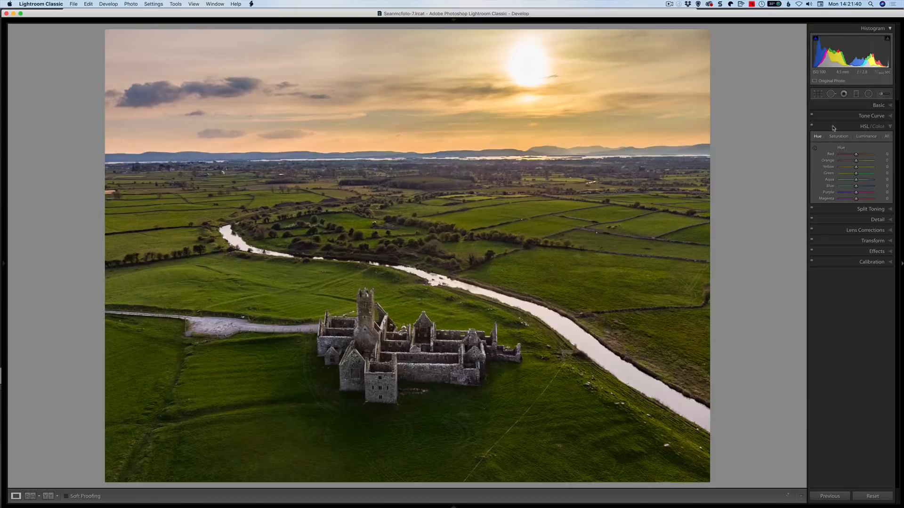
click(874, 107)
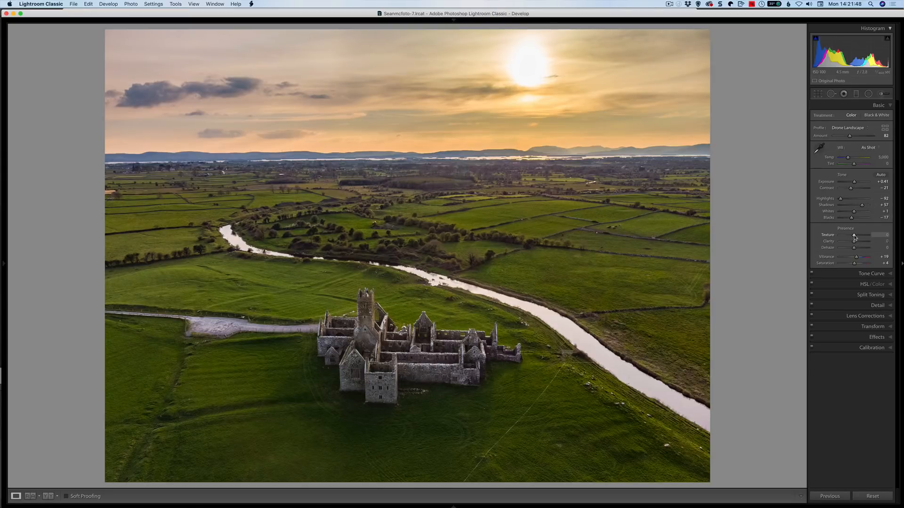
drag(854, 236, 882, 239)
click(375, 358)
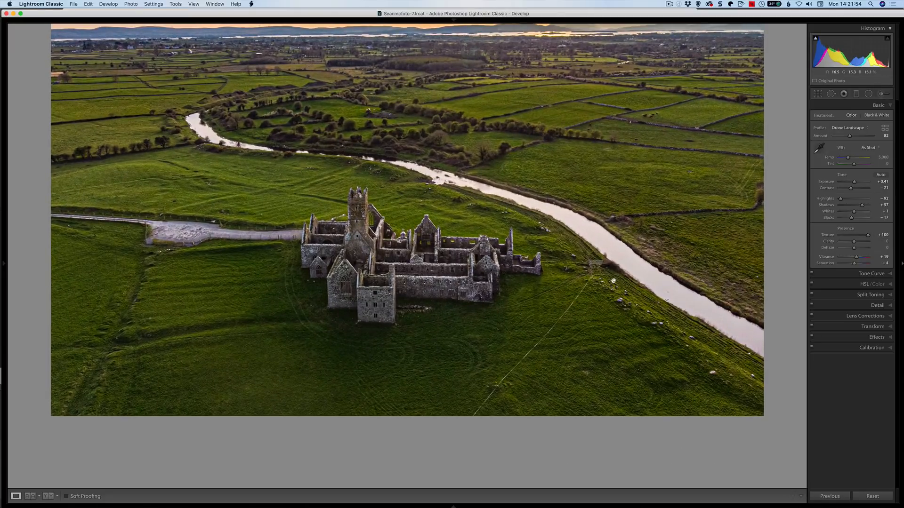
mouse_move(868, 234)
mouse_down()
mouse_move(851, 236)
mouse_move(859, 236)
mouse_up()
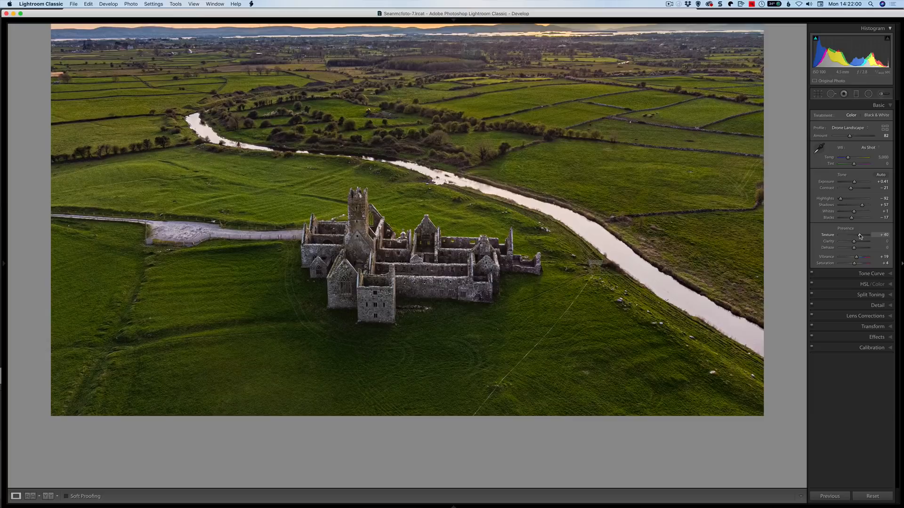
double_click(860, 236)
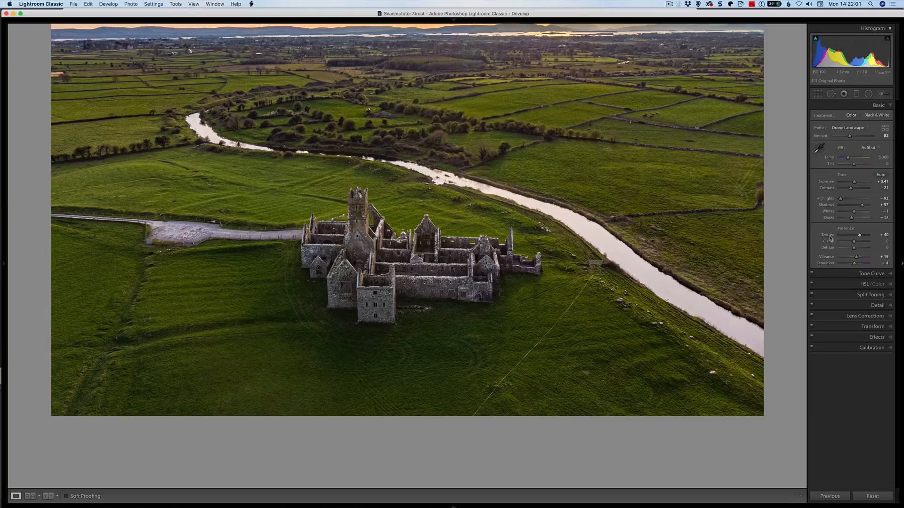
- Try Clarity at +40 and Texture at +38 on the castle photo, resetting both sliders
click(859, 243)
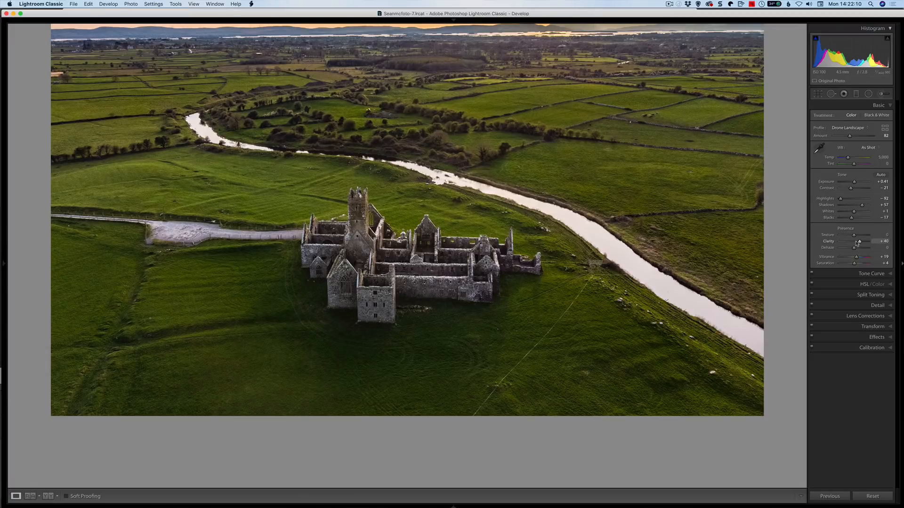
double_click(828, 242)
drag(853, 235, 861, 238)
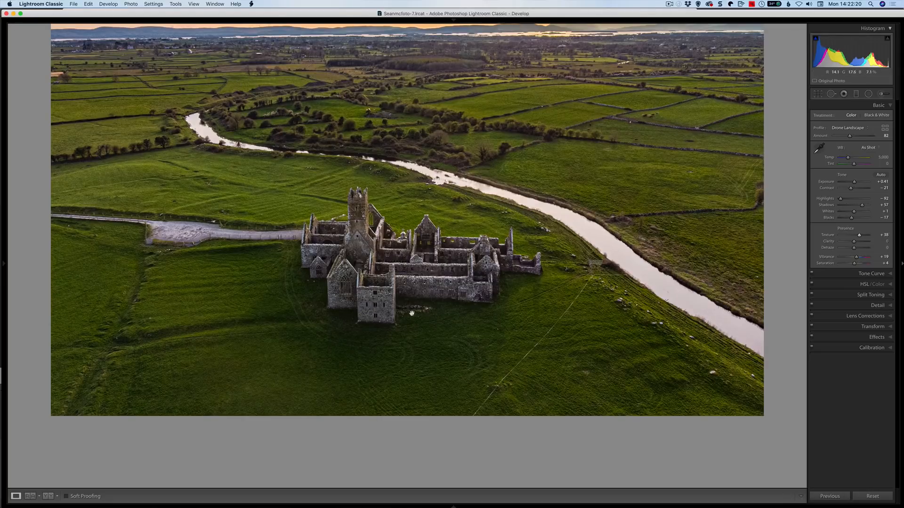
click(825, 236)
double_click(825, 236)
- Open the red-haired portrait in Develop with the panels collapsed
key(g)
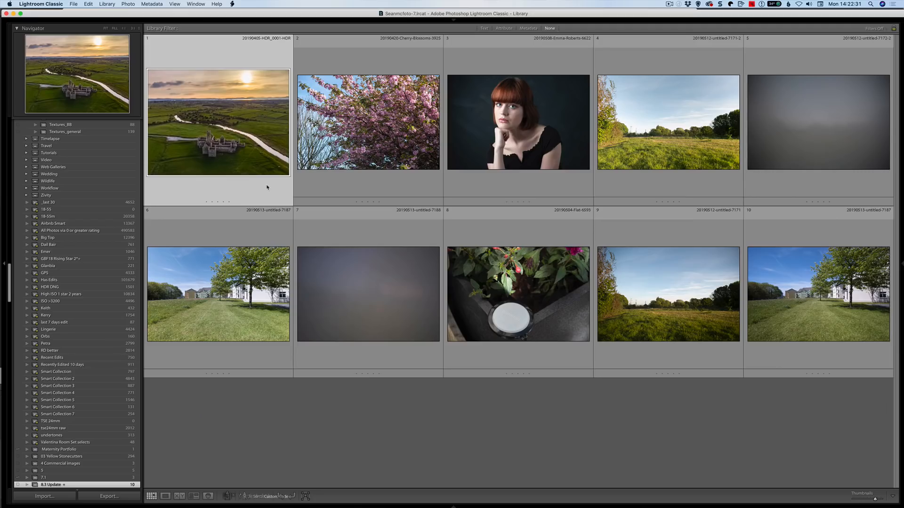
double_click(508, 114)
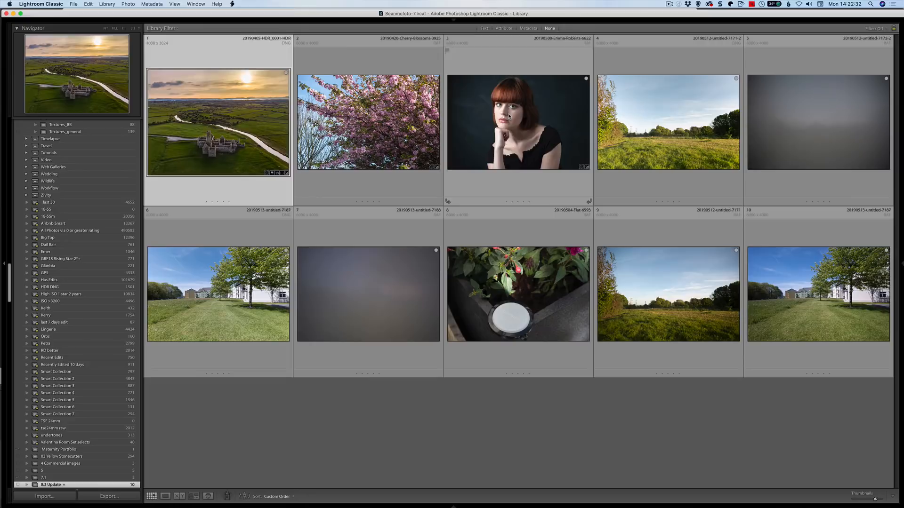
key(d)
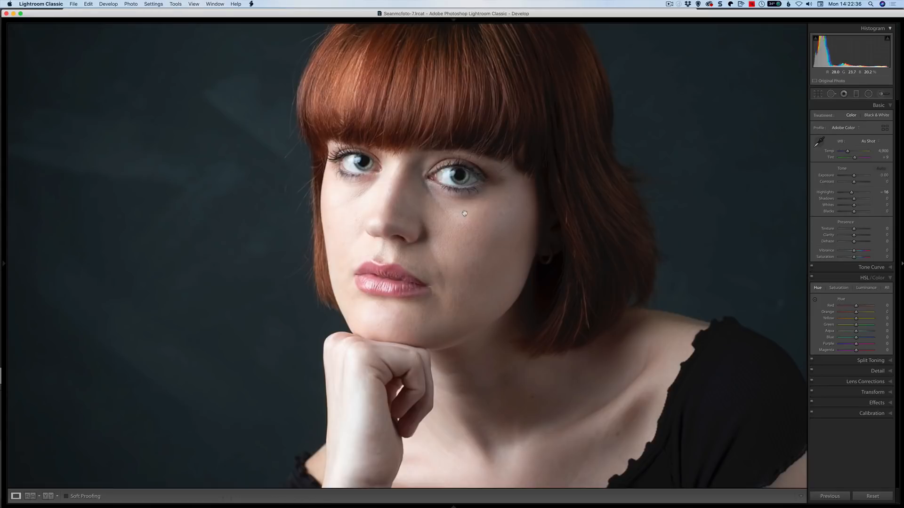
key(super+1)
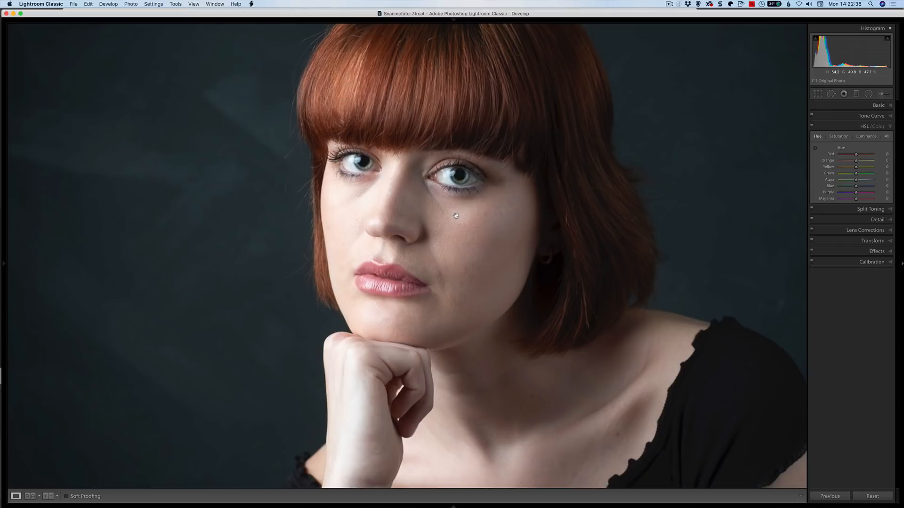
scroll(459, 212, right, 3)
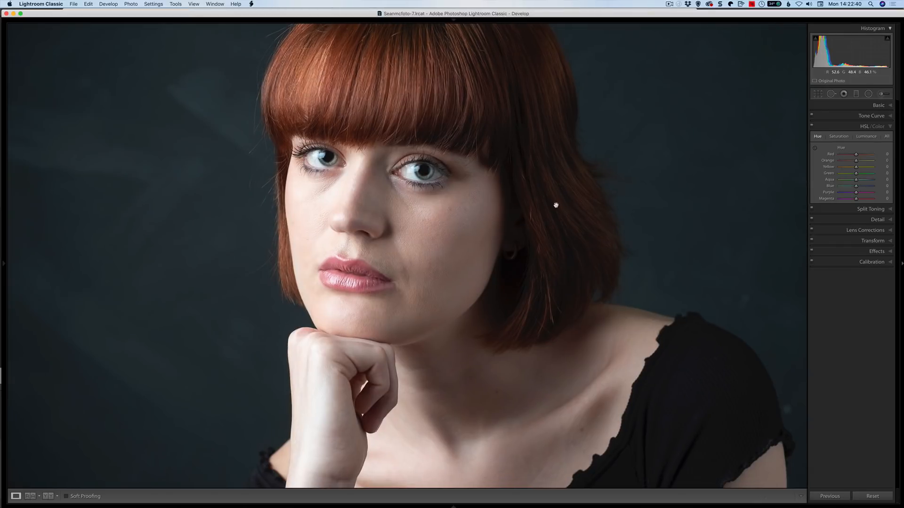
- Activate the Adjustment Brush and choose the Soften Skin effect preset
click(880, 93)
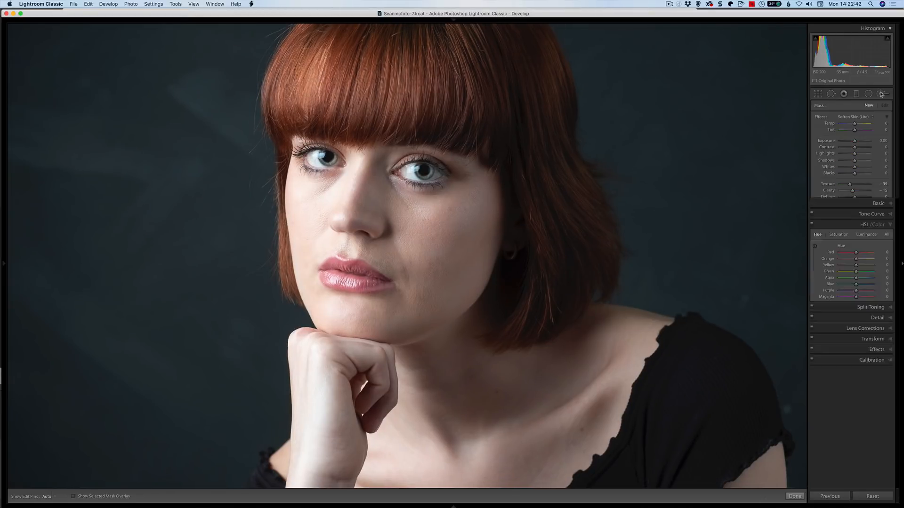
click(856, 117)
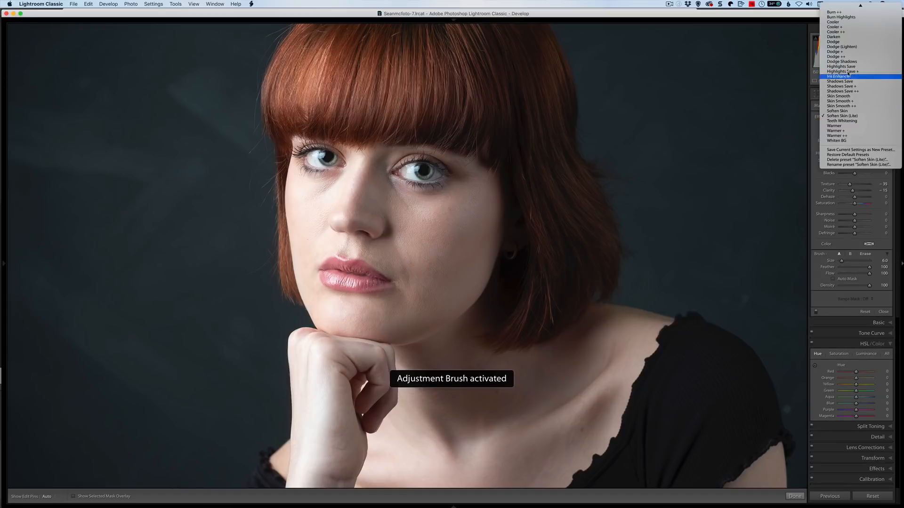
click(853, 118)
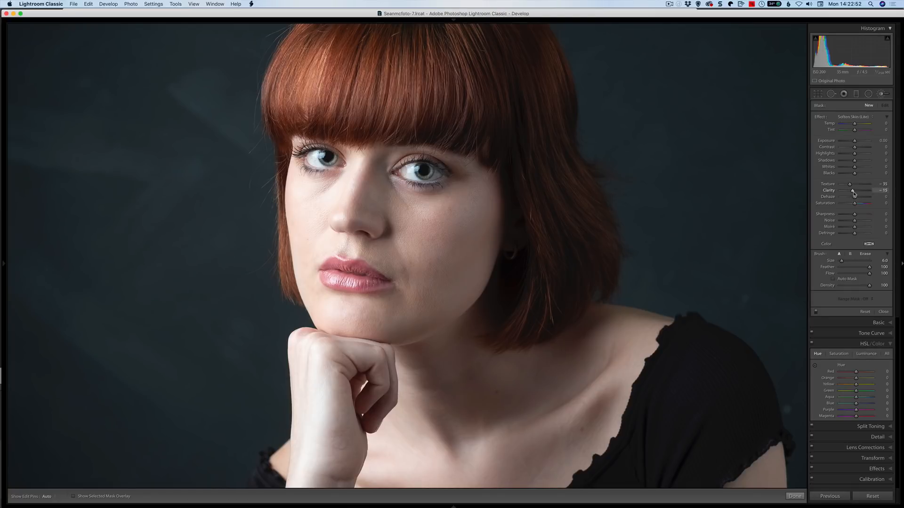
click(854, 118)
click(853, 120)
click(853, 121)
click(853, 112)
- Paint the Soften Skin effect across the model's cheek and nose with the pins hidden
key(h)
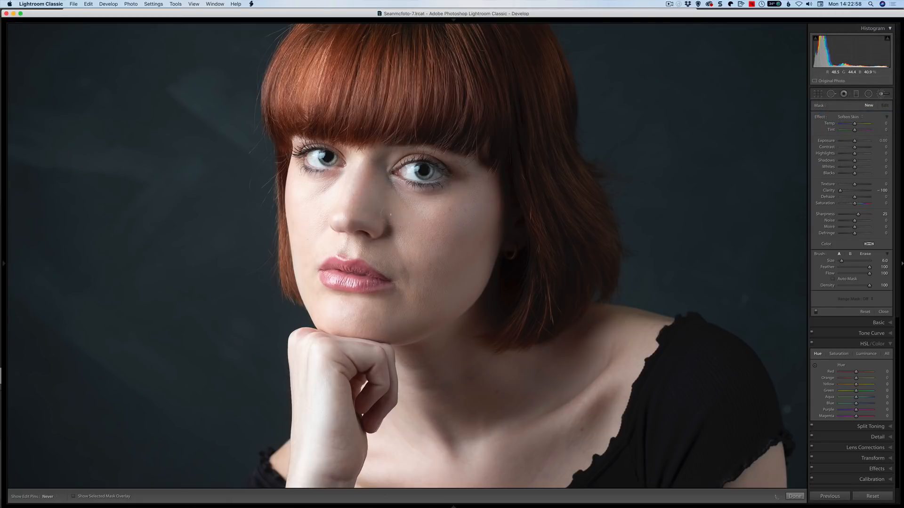
drag(430, 207, 438, 208)
drag(388, 207, 445, 226)
key(h)
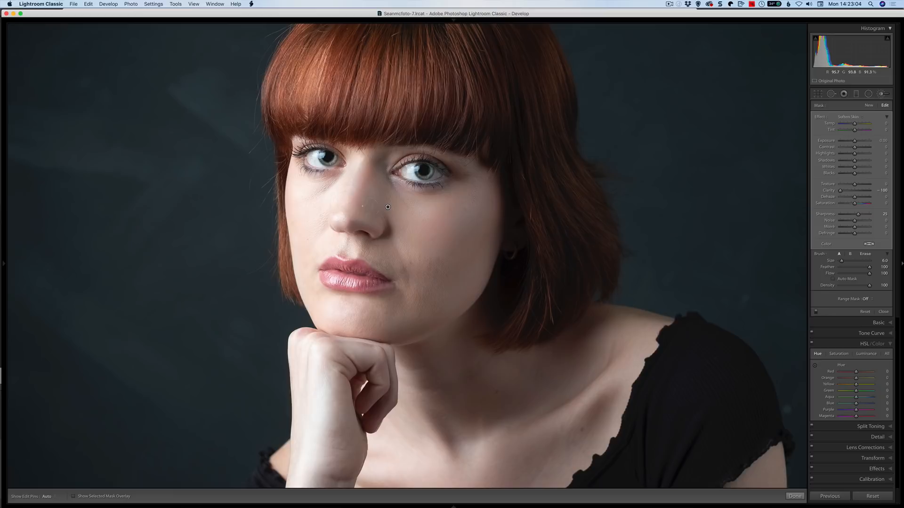
- Delete the existing Soften Skin brush adjustment and choose the Soften Skin (Lite) effect preset instead
key(Delete)
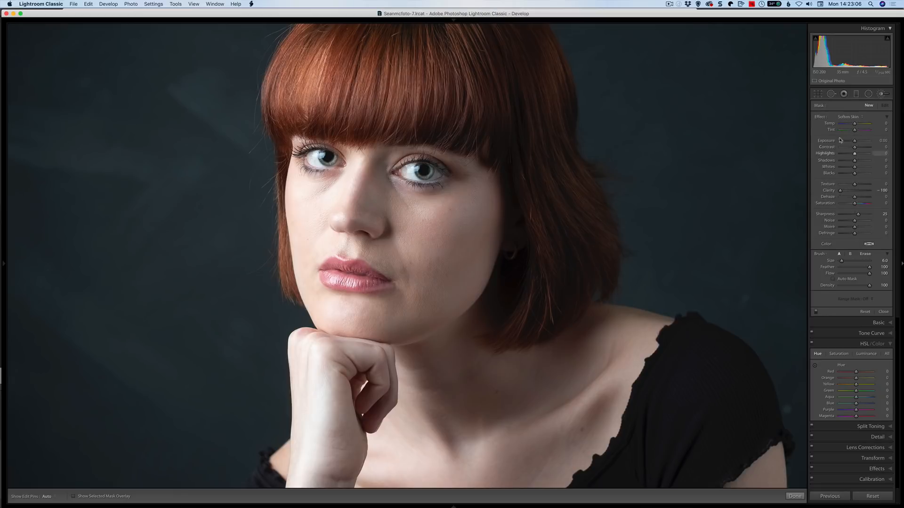
click(847, 116)
key(Return)
drag(461, 243, 460, 243)
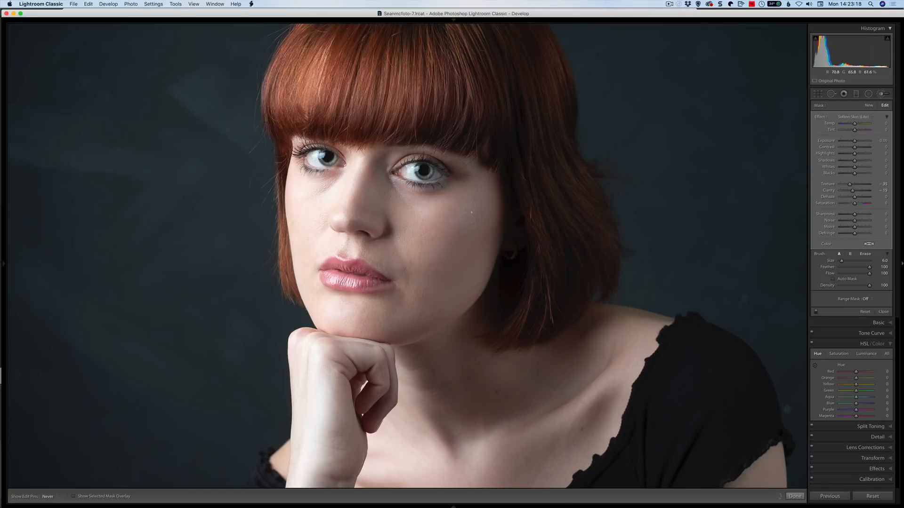
- Paint the Soften Skin (Lite) effect over the face, resizing the brush, and over the neck and chest
mouse_move(323, 202)
mouse_down()
mouse_move(309, 210)
mouse_move(316, 195)
mouse_move(316, 239)
mouse_move(303, 253)
mouse_move(320, 253)
mouse_move(309, 272)
mouse_move(325, 304)
mouse_move(376, 312)
mouse_up()
key(bracketleft)
key(bracketleft)
key(bracketleft)
key(bracketright)
key(bracketright)
key(bracketright)
key(bracketright)
key(bracketright)
key(bracketright)
drag(486, 377, 476, 195)
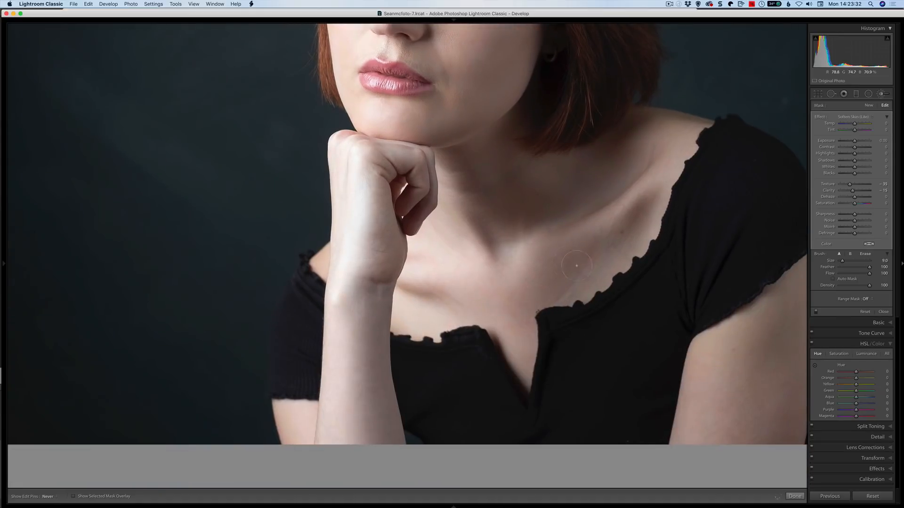
key(h)
key(h)
key(h)
key(h)
- Show the mask overlay and paint an extra stroke from the jaw down the neck with a smaller brush
scroll(425, 125, up, 10)
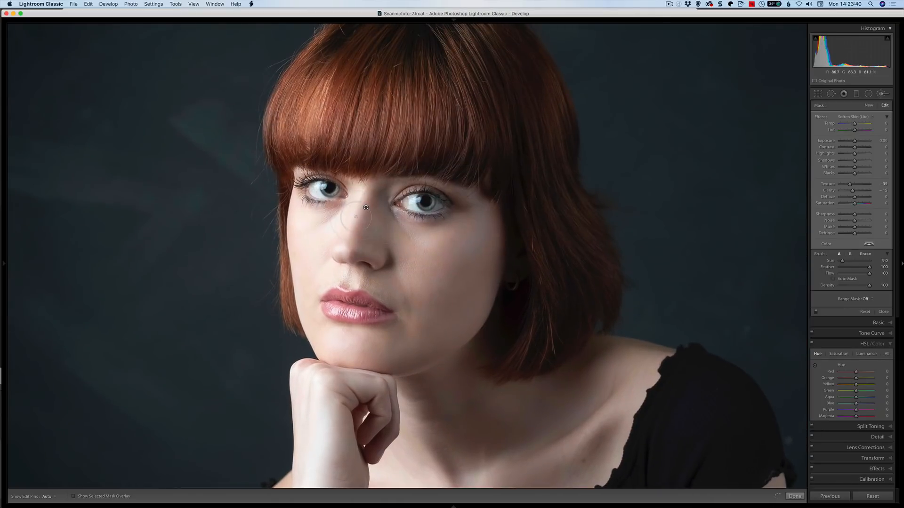
key(o)
key(bracketleft)
key(bracketleft)
key(bracketleft)
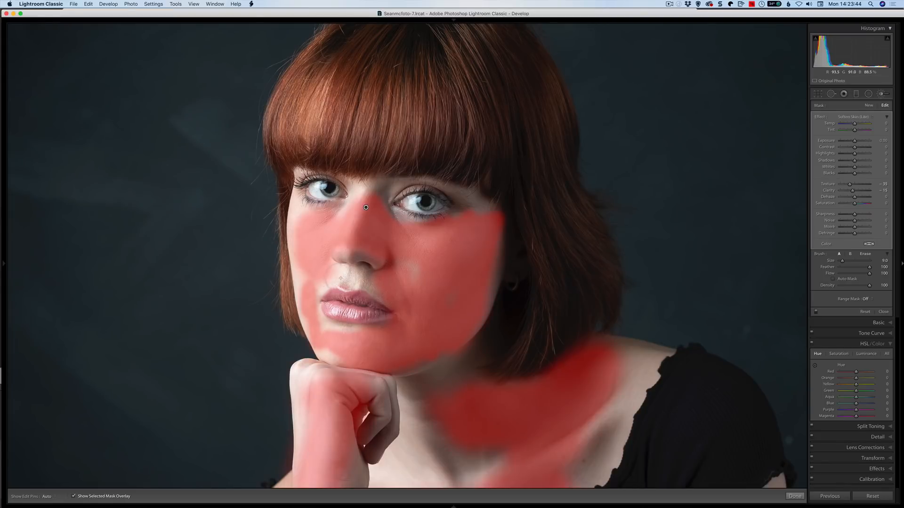
key(h)
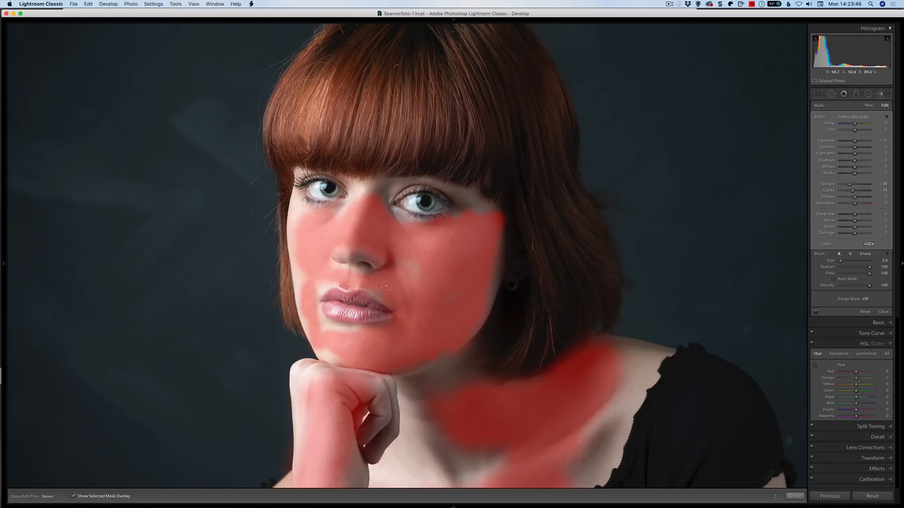
key(h)
key(h)
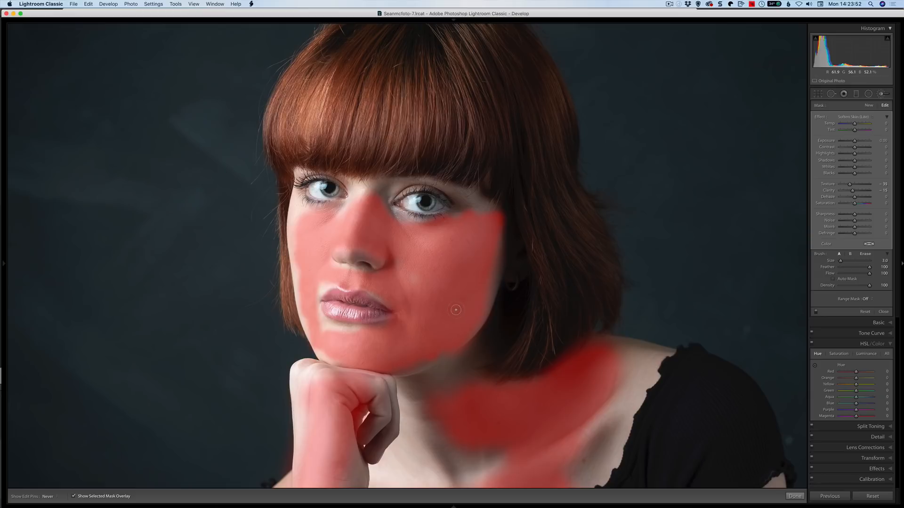
key(h)
key(h)
mouse_move(468, 365)
mouse_down()
mouse_move(442, 375)
mouse_move(451, 384)
mouse_move(439, 408)
mouse_move(448, 400)
mouse_move(430, 435)
mouse_move(431, 406)
mouse_move(438, 448)
mouse_move(470, 447)
mouse_move(466, 474)
mouse_move(485, 480)
mouse_up()
key(h)
key(o)
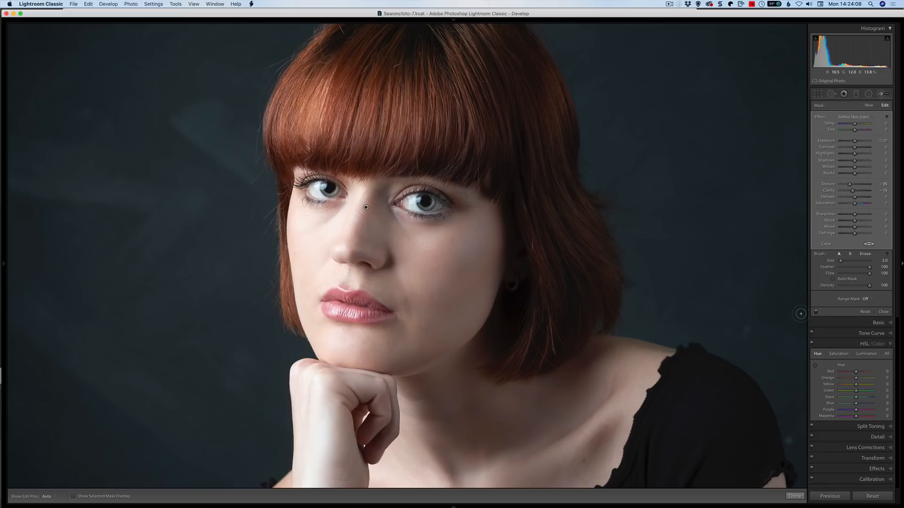
- Fine-tune the brush effect, setting Texture to about -49 and Clarity to about -11
drag(849, 184, 824, 190)
double_click(828, 184)
drag(853, 190, 838, 191)
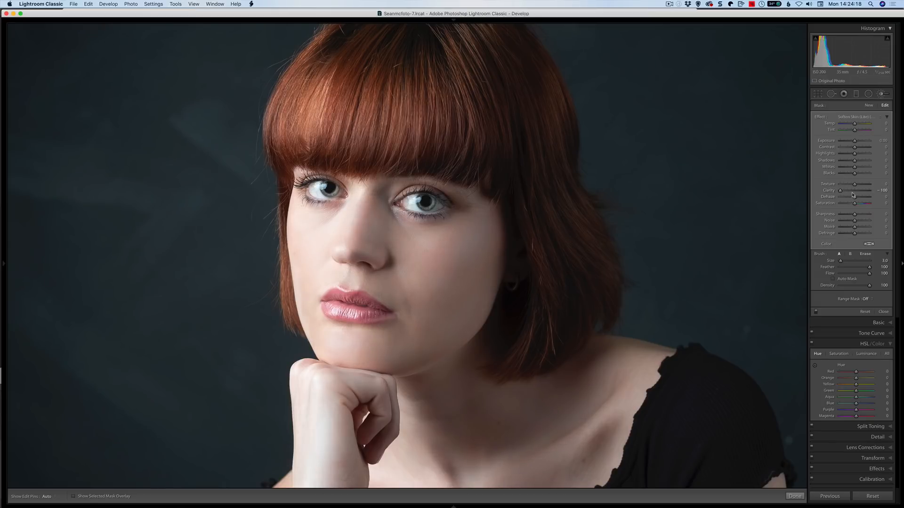
double_click(828, 192)
drag(843, 189, 850, 187)
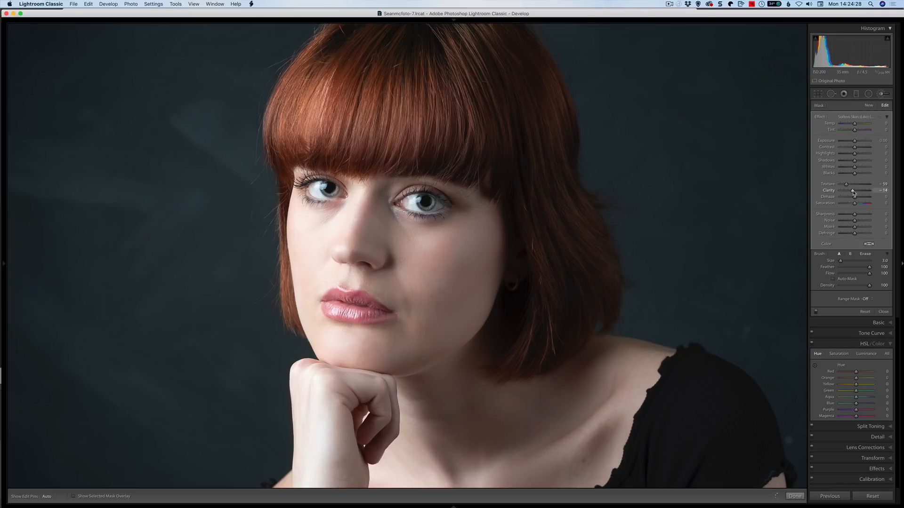
drag(847, 185, 847, 186)
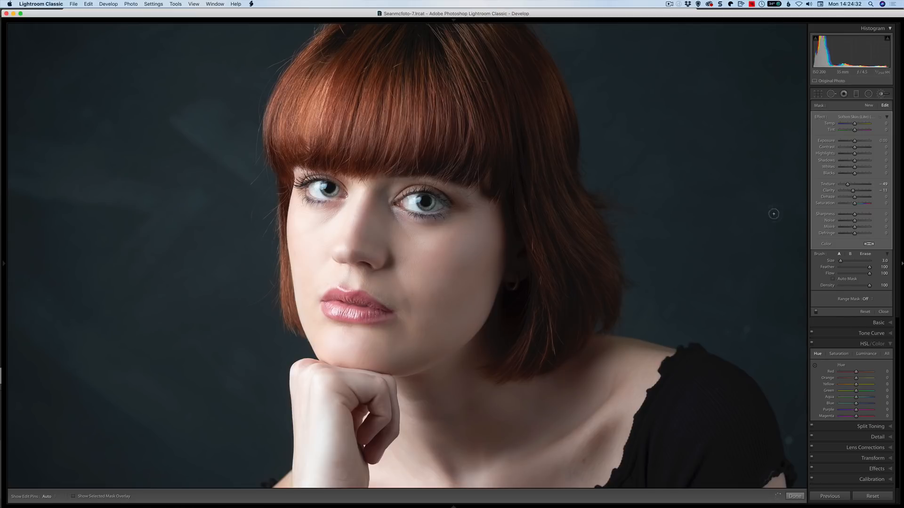